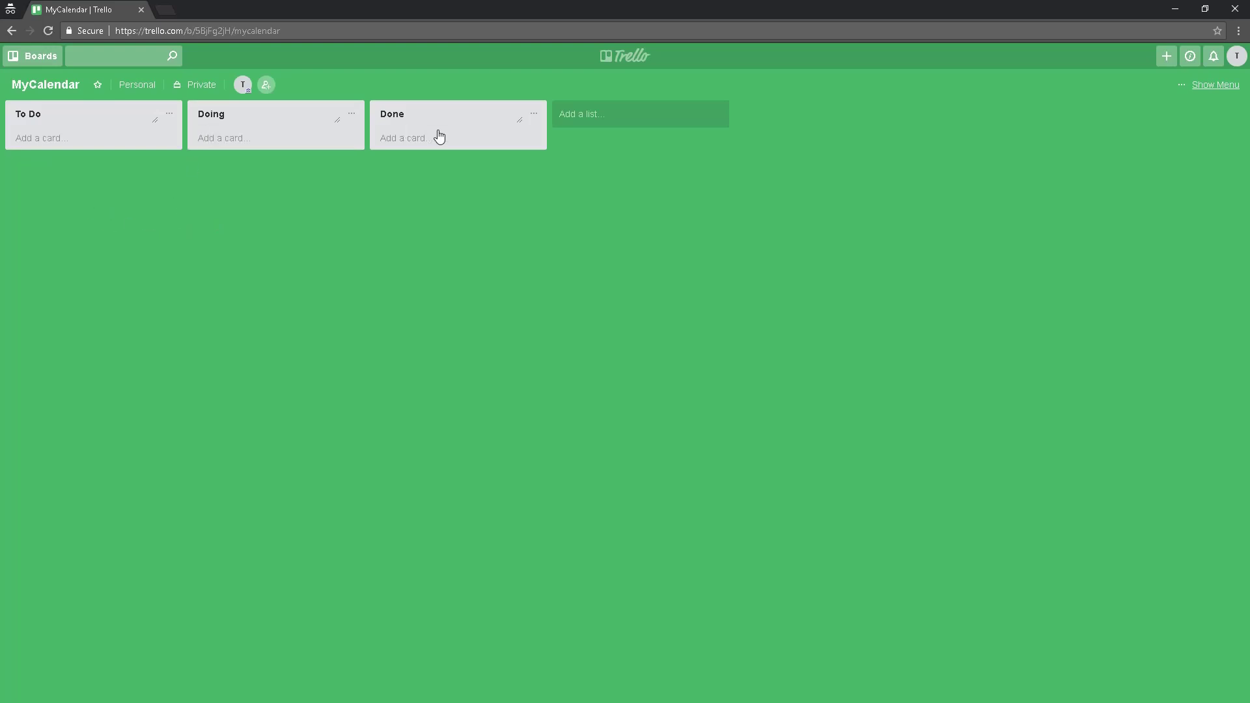
Rename the Doing list to 'In progress'.
click(268, 116)
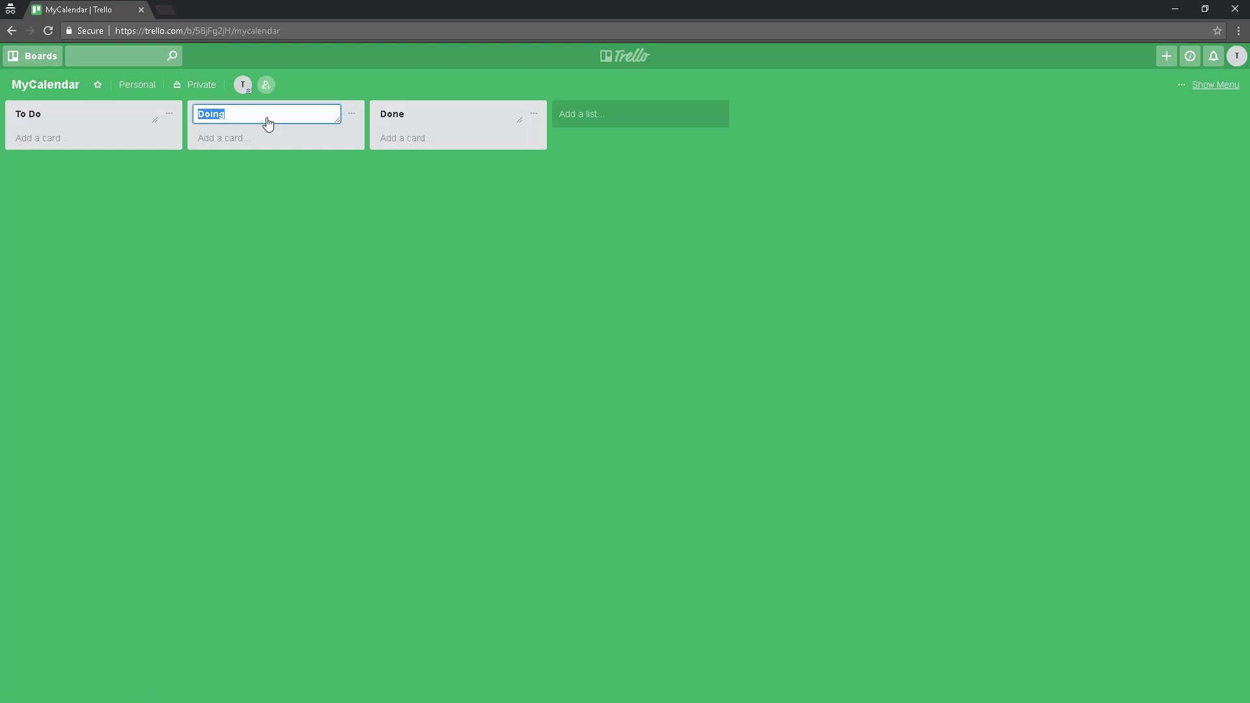
text(In progress)
key(Return)
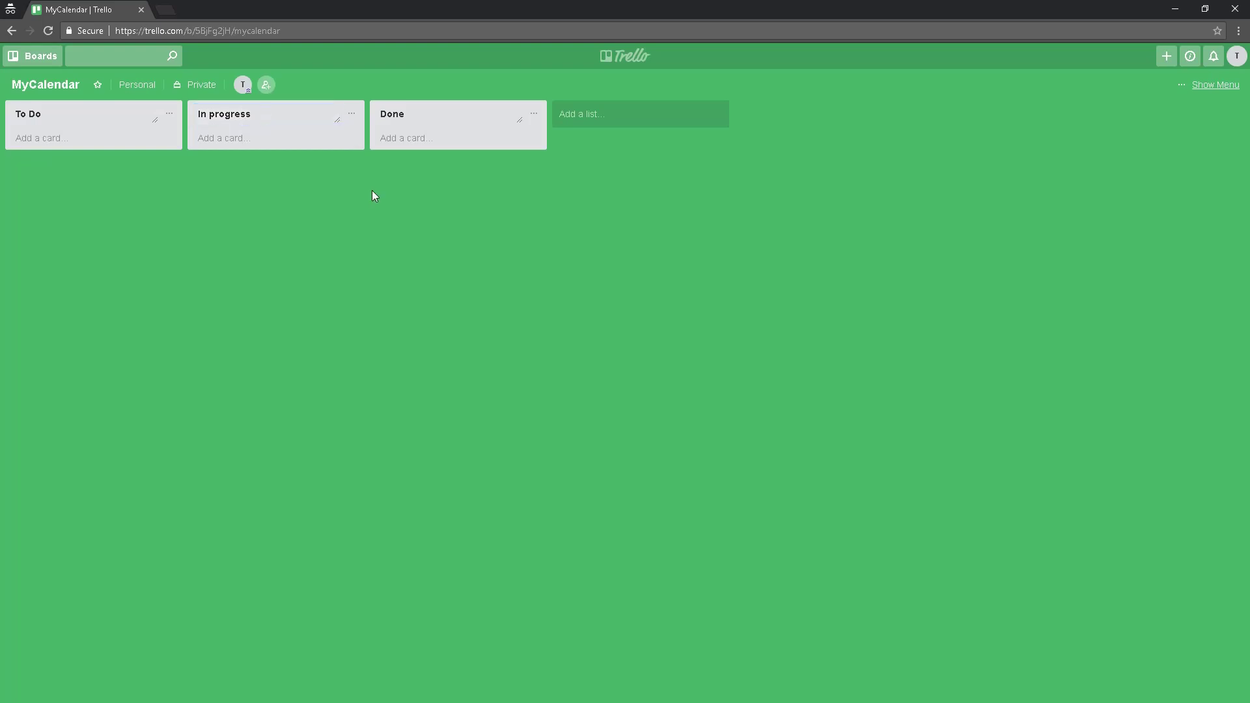
Add an 'Ideas' list and move it to the far left of the board.
click(605, 121)
text(Id)
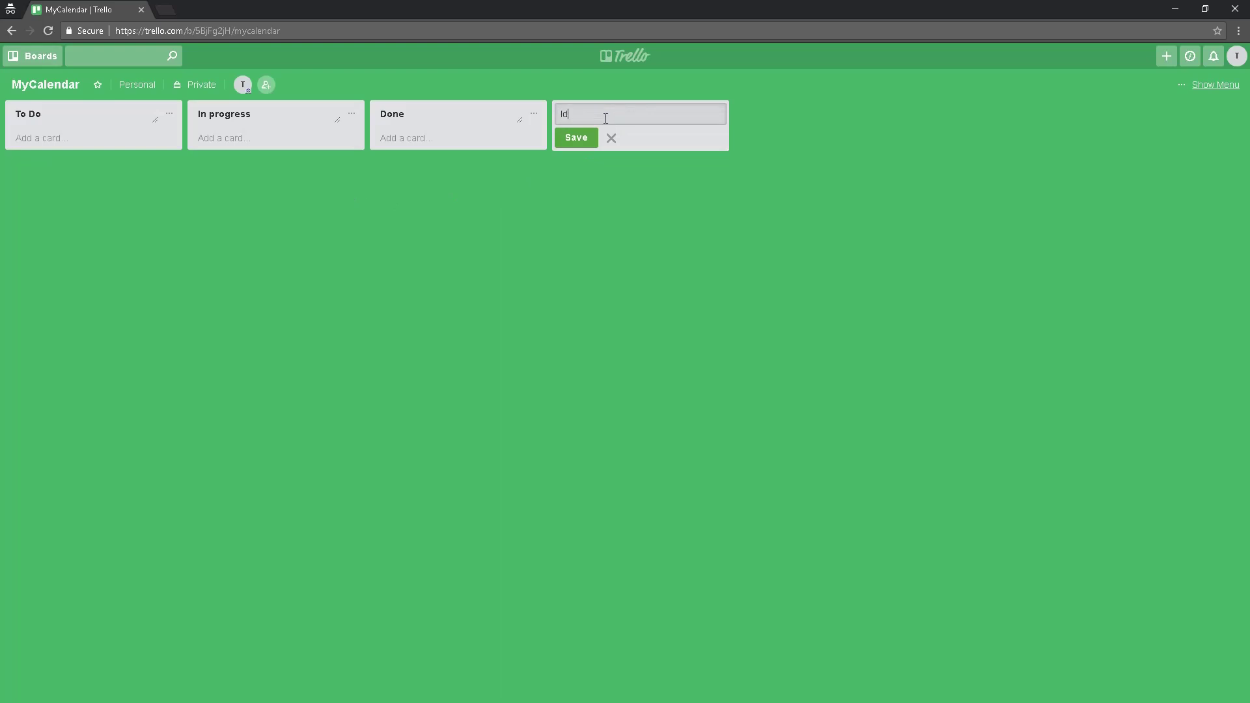
text(eas)
key(Return)
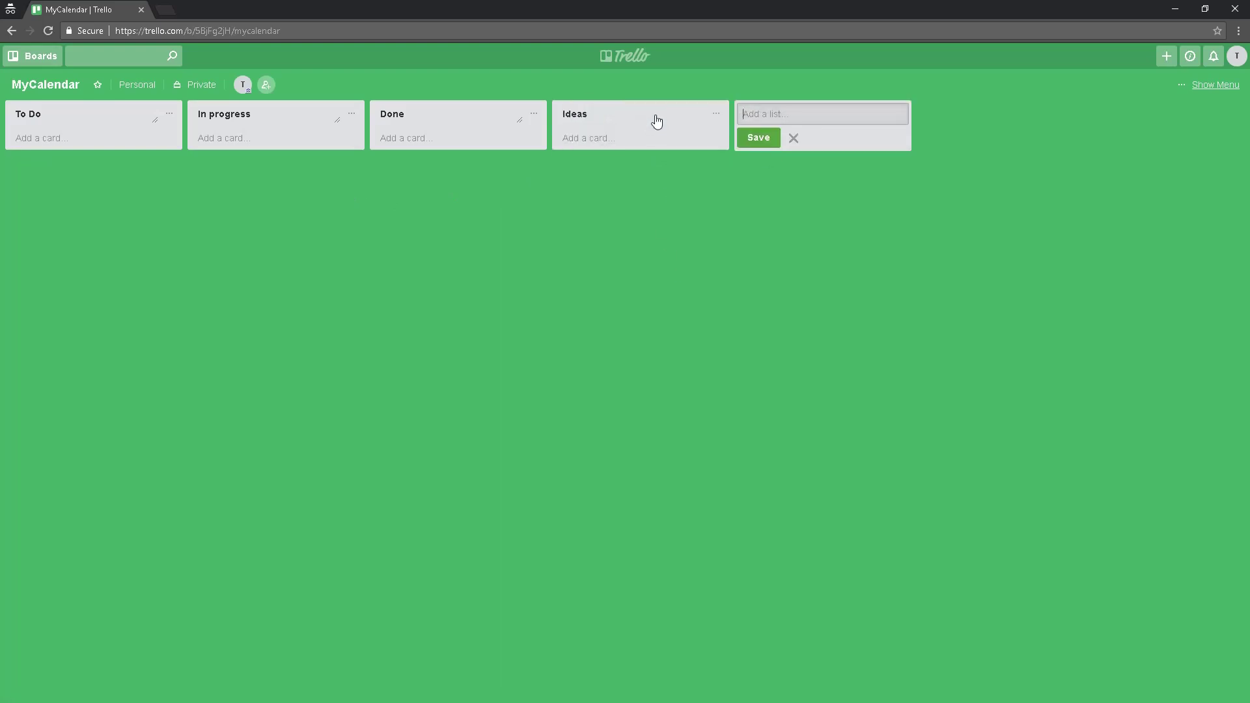
drag(656, 119, 111, 125)
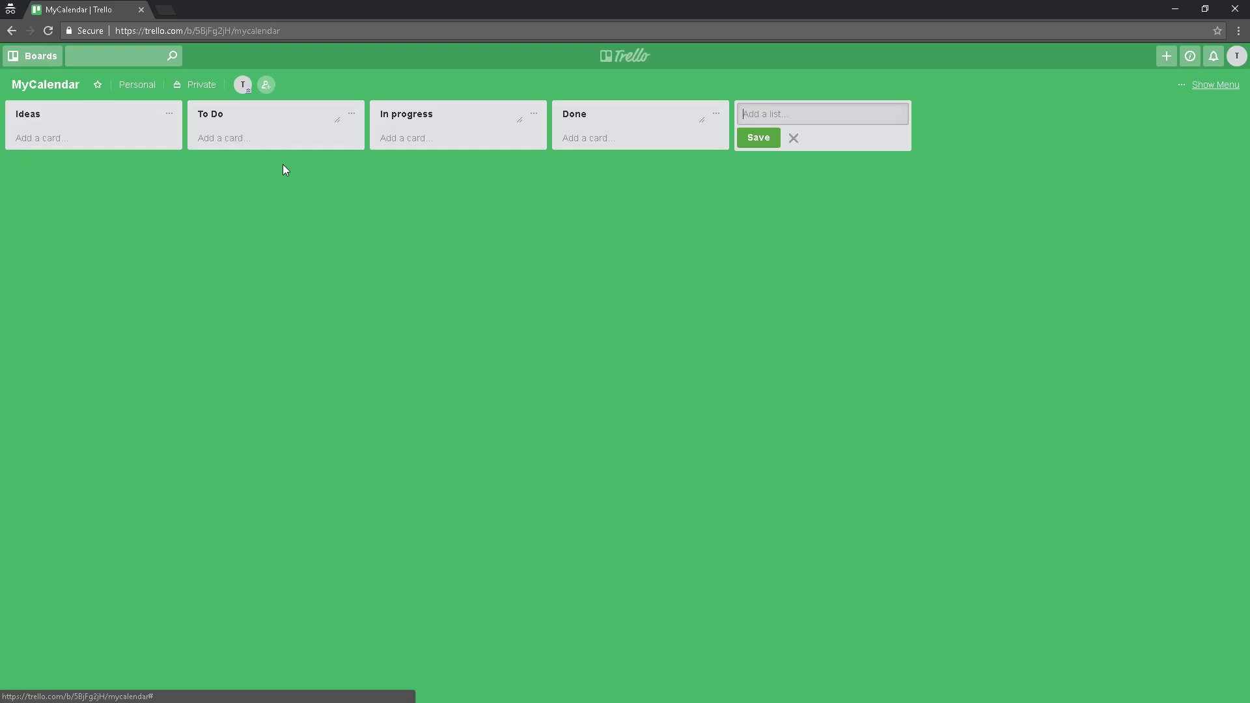
Add To Do cards 'Buy milk and bread', 'Pay the bills' and 'Go to store xyz'.
click(280, 146)
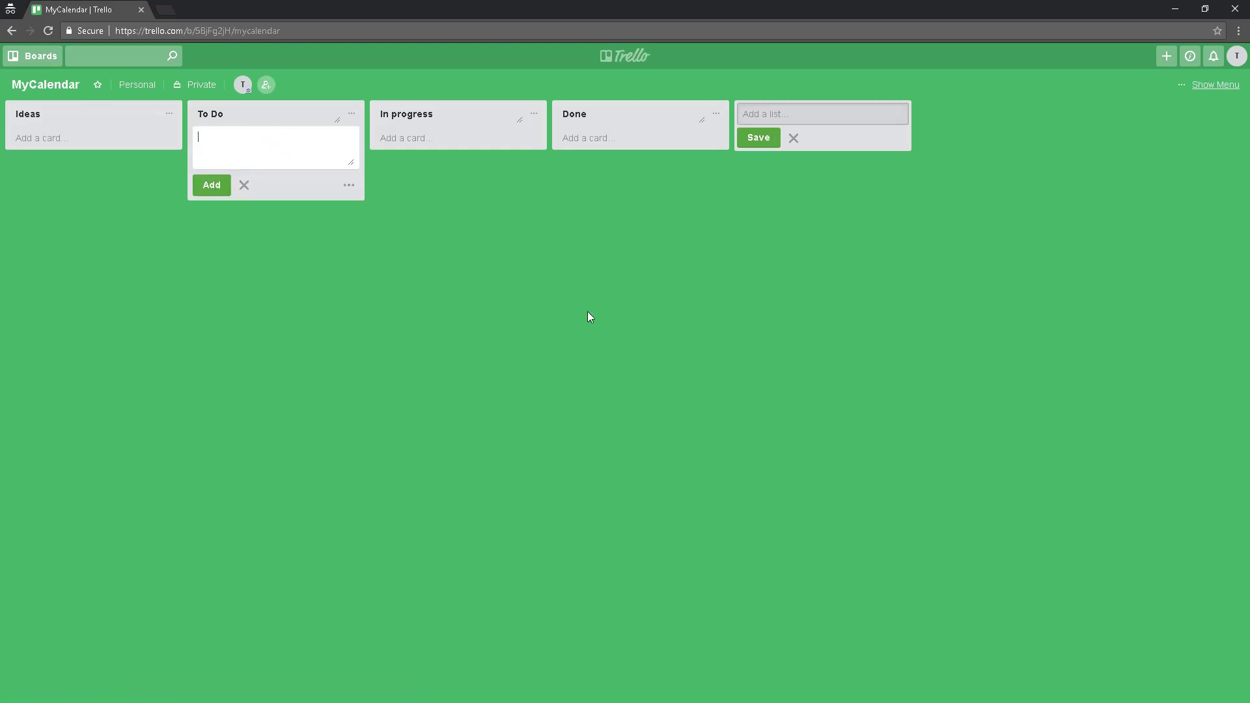
text(Buy milk and bread)
key(Return)
text(Pay )
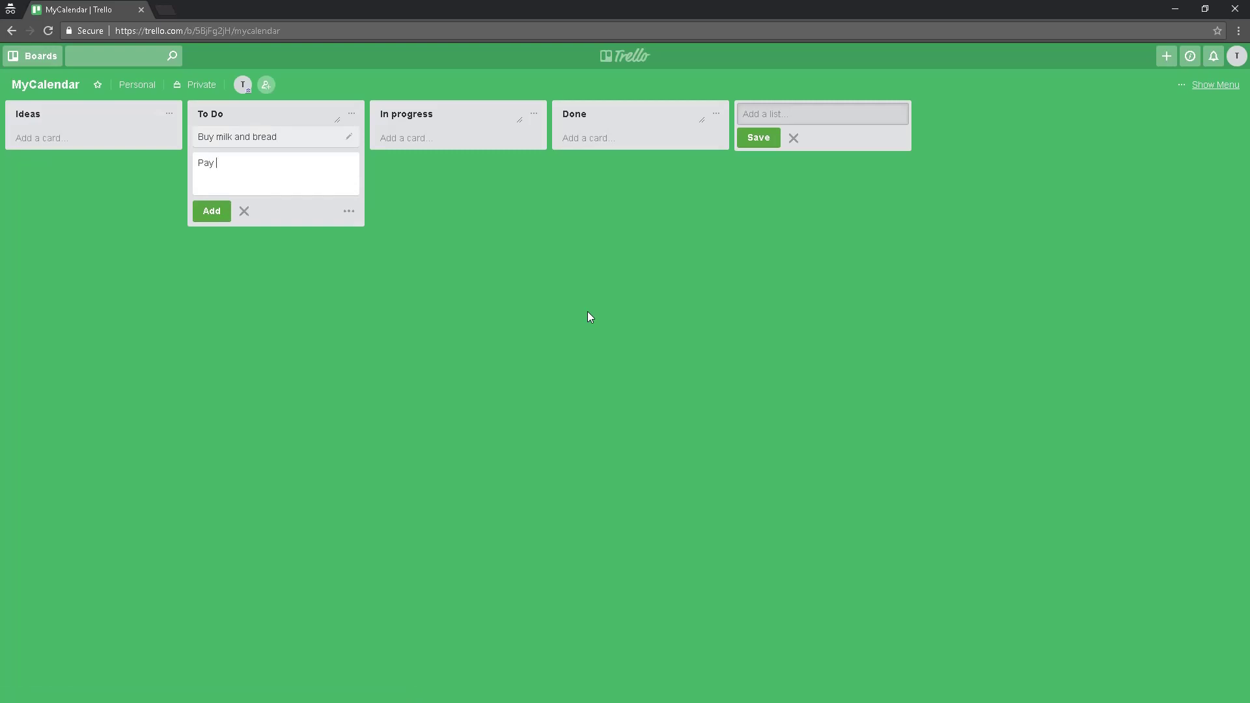
text(the bills)
key(Return)
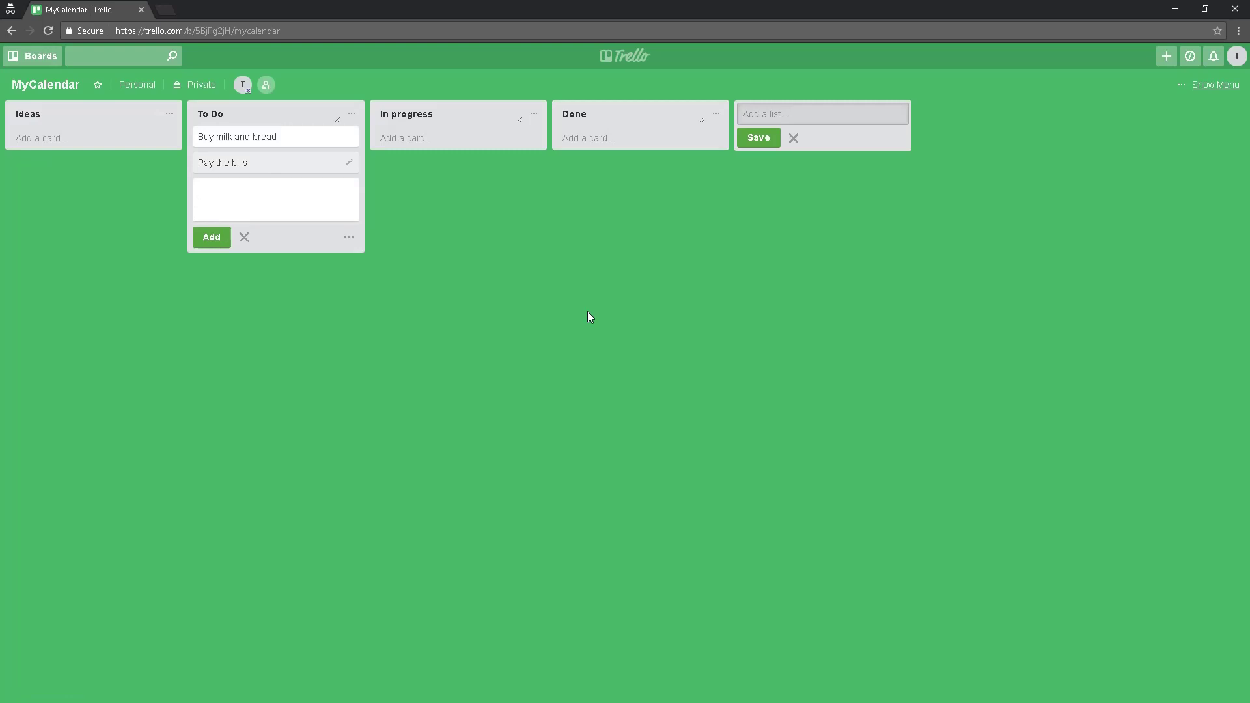
text(Go to store xyz)
key(Return)
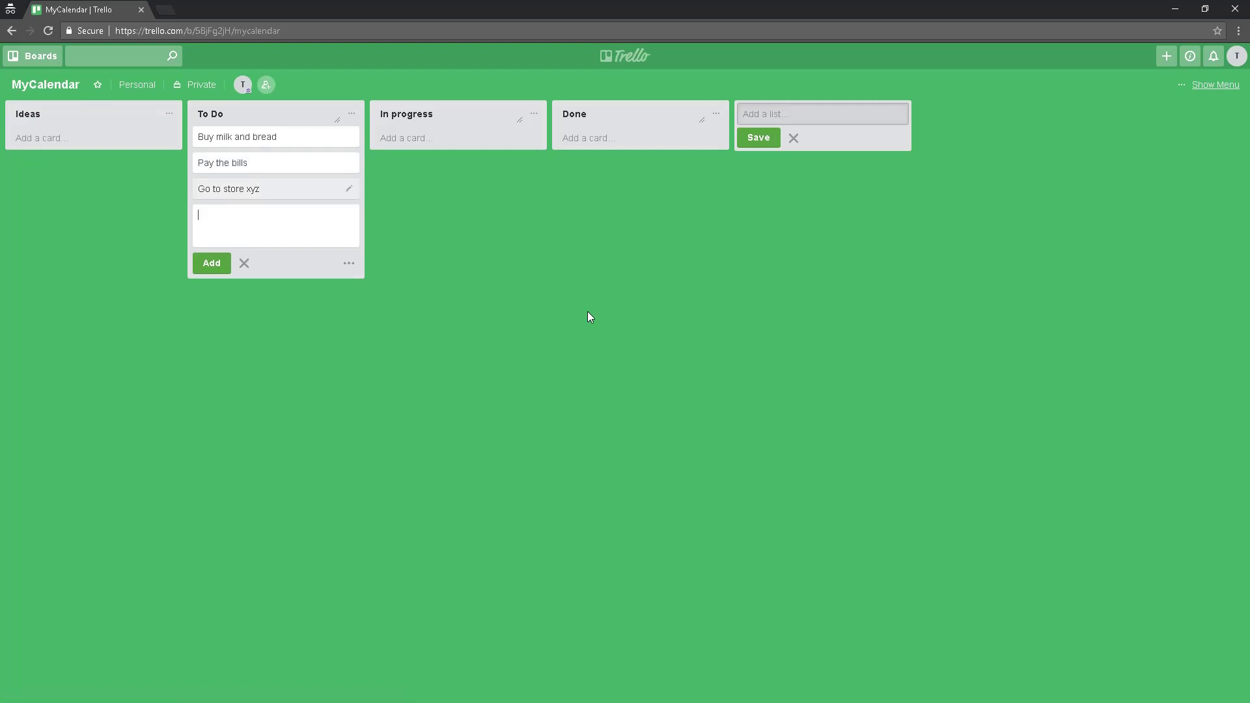
Add cards 'Mail my friend xyz' and 'Call my account manager', then close the composer.
text(Send)
key(ctrl+a)
text(Mail my friendzyz)
key(Return)
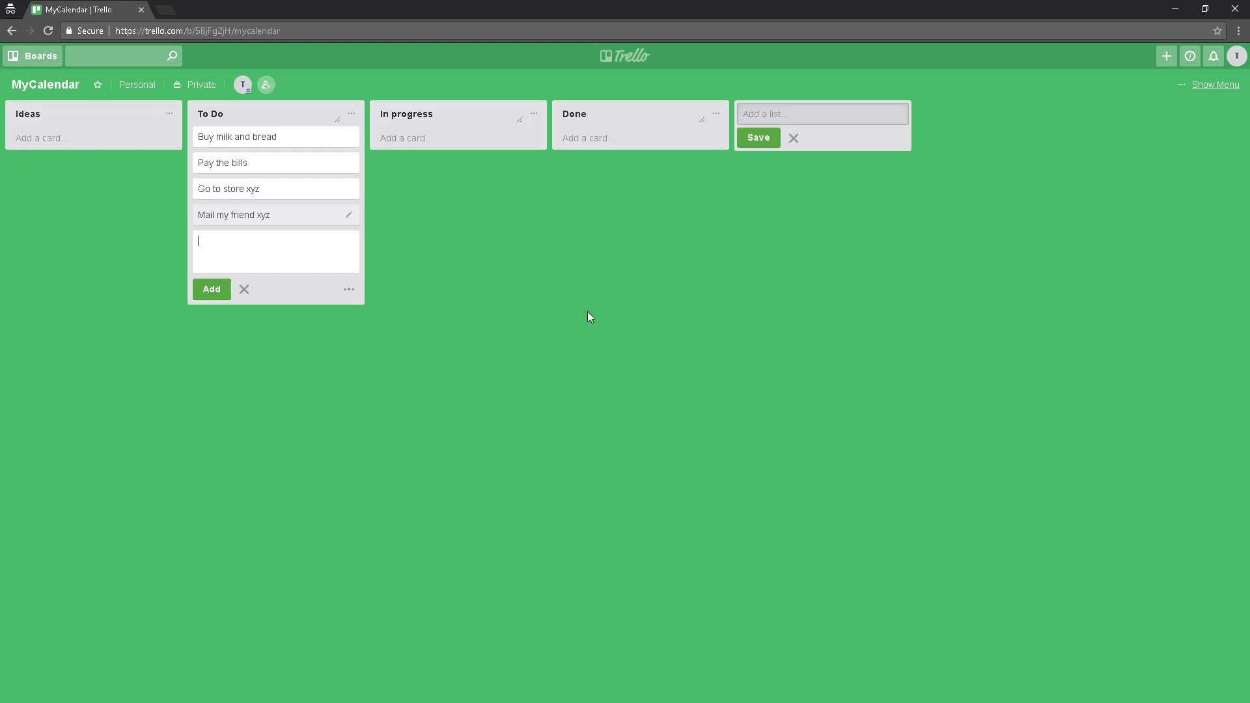
text(Call my account manager)
key(Return)
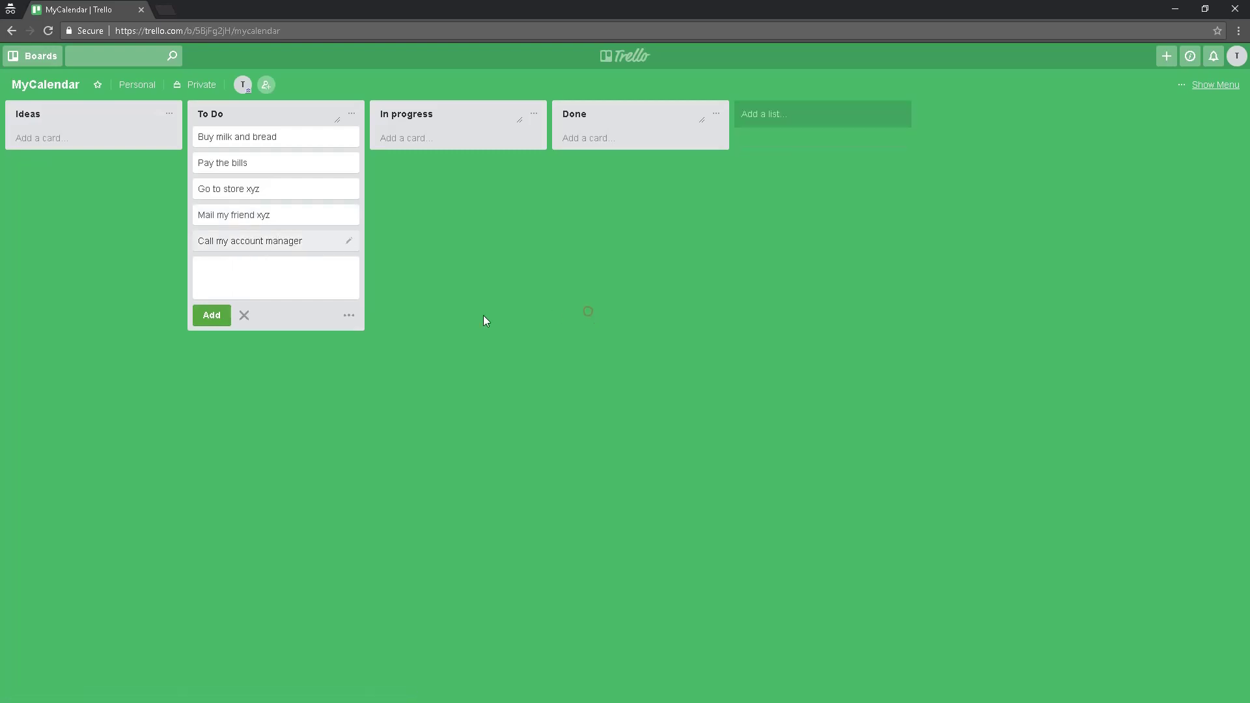
click(495, 298)
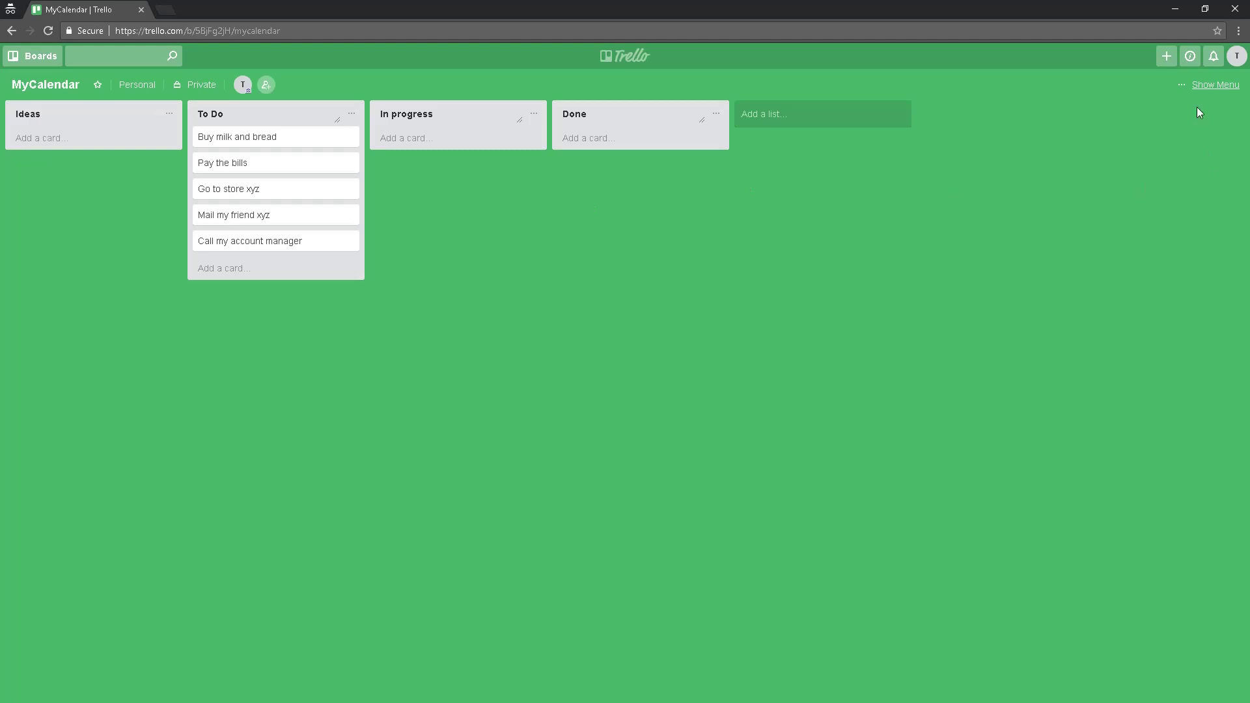
Add the Calendar Power-Up from the board menu's Power-Ups catalogue, then close the catalogue and menu.
click(1211, 85)
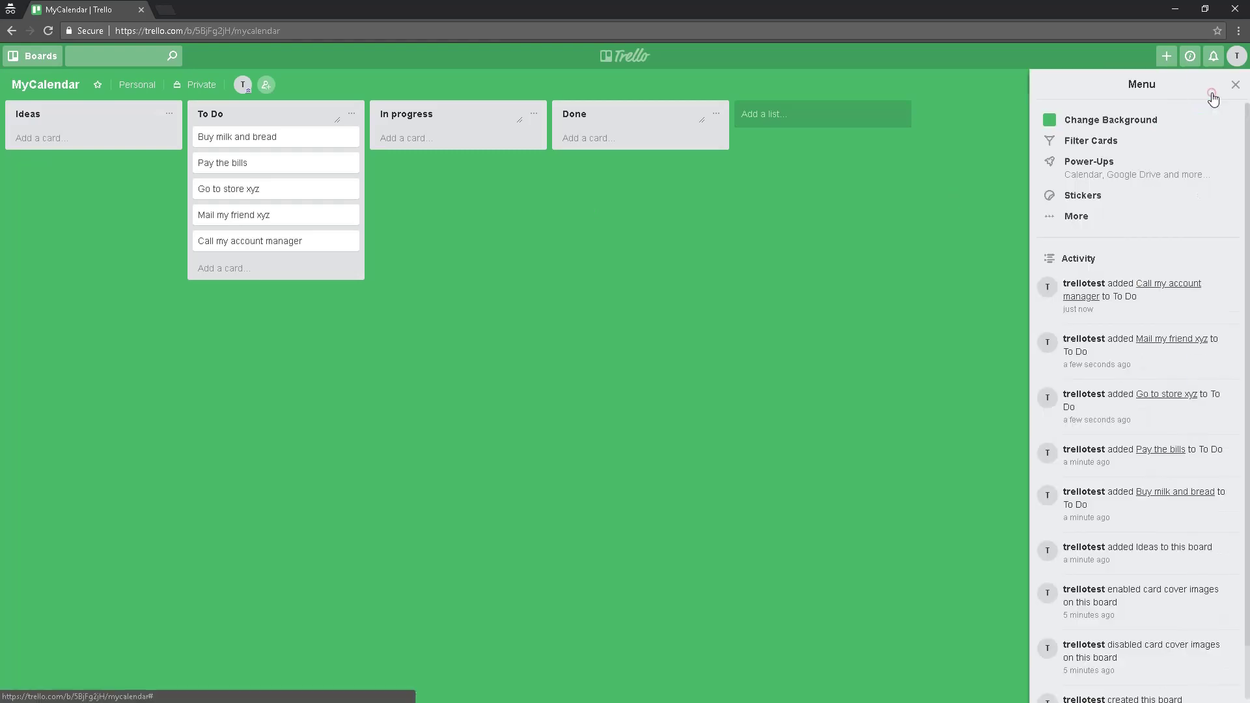
click(1235, 85)
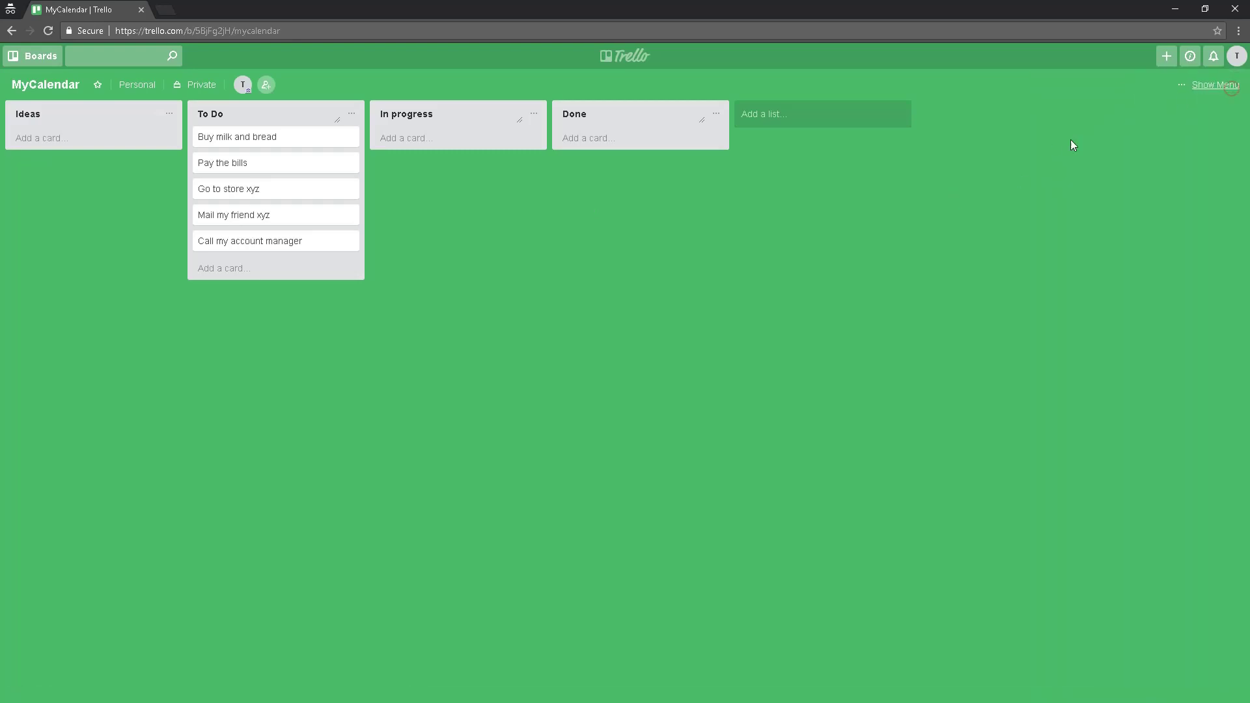
click(1215, 86)
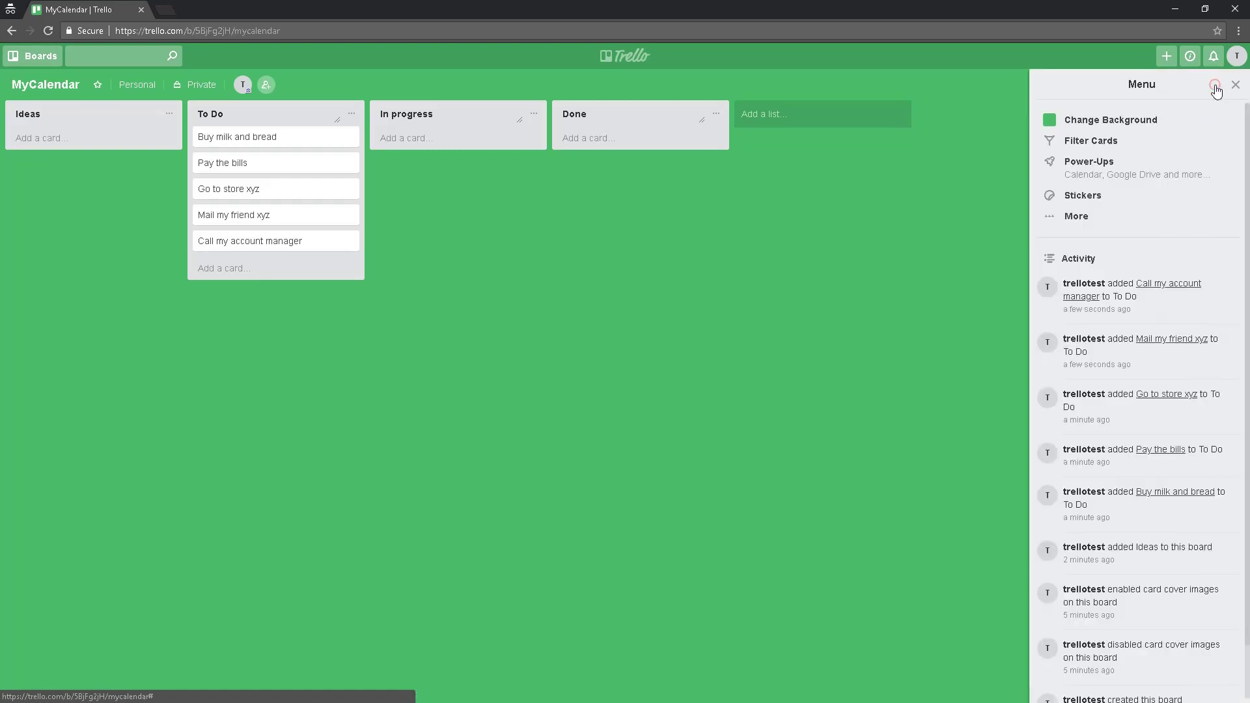
click(1113, 170)
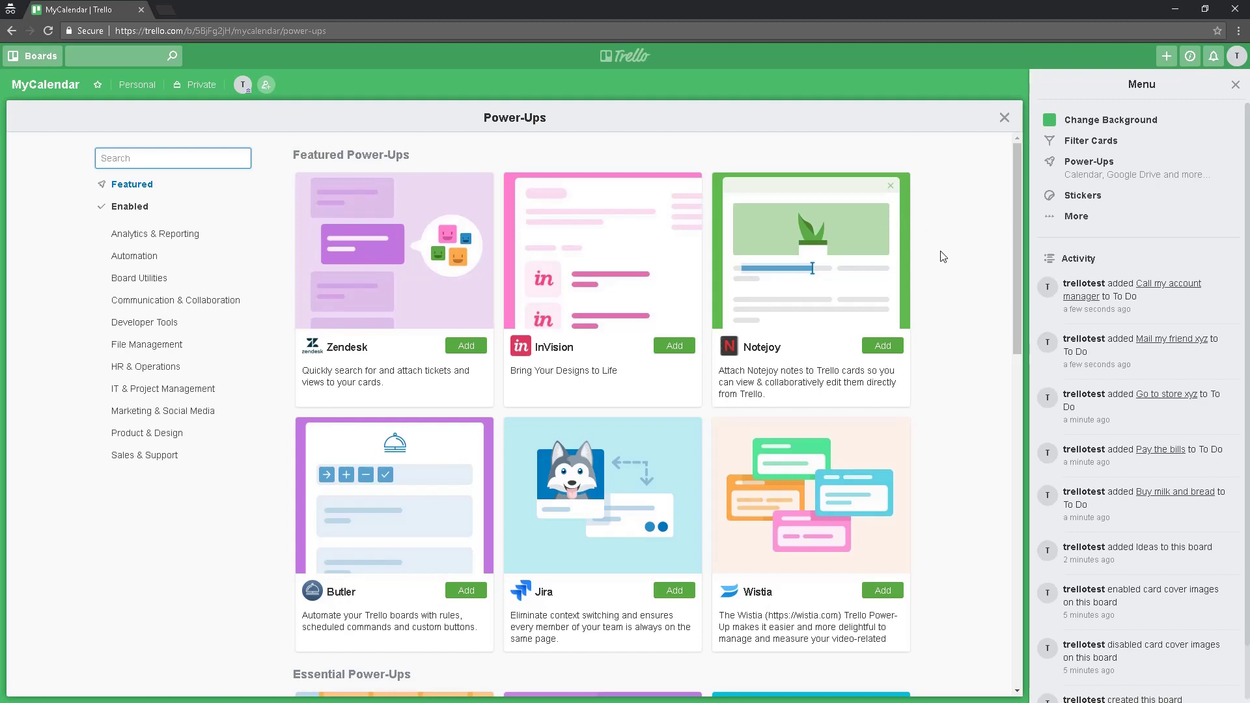
scroll(944, 257, down, 4)
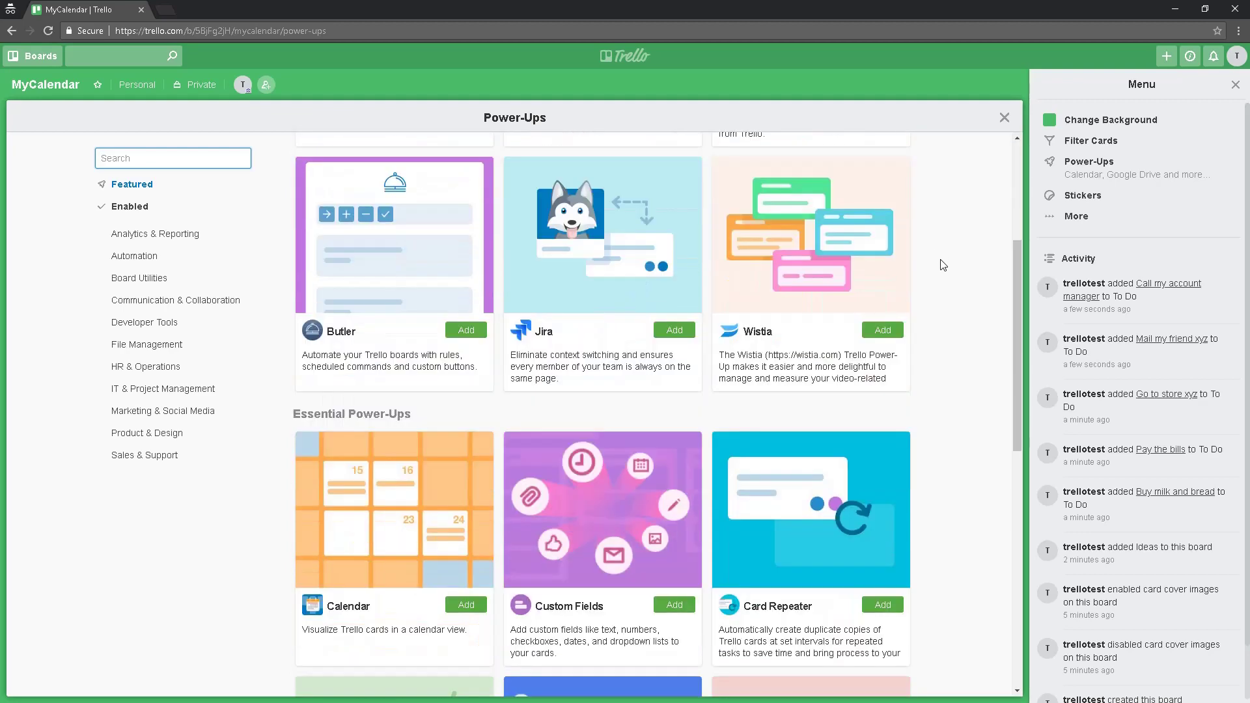
scroll(590, 351, down, 2)
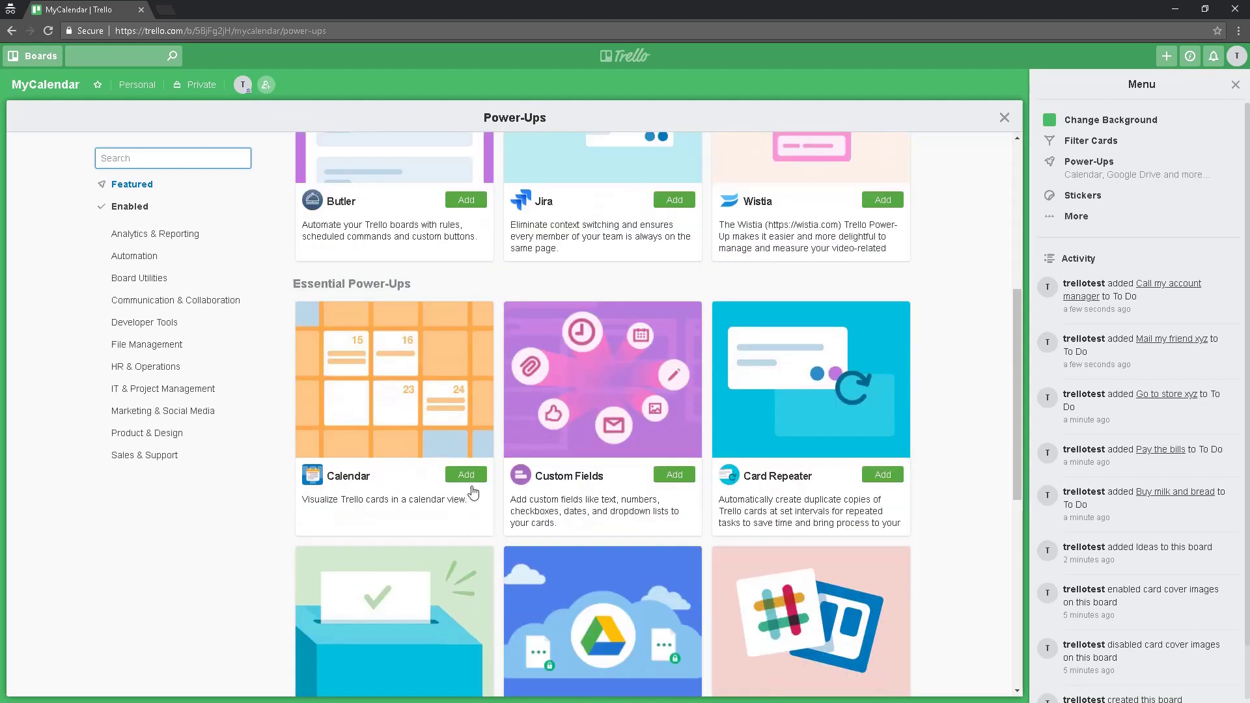
click(468, 476)
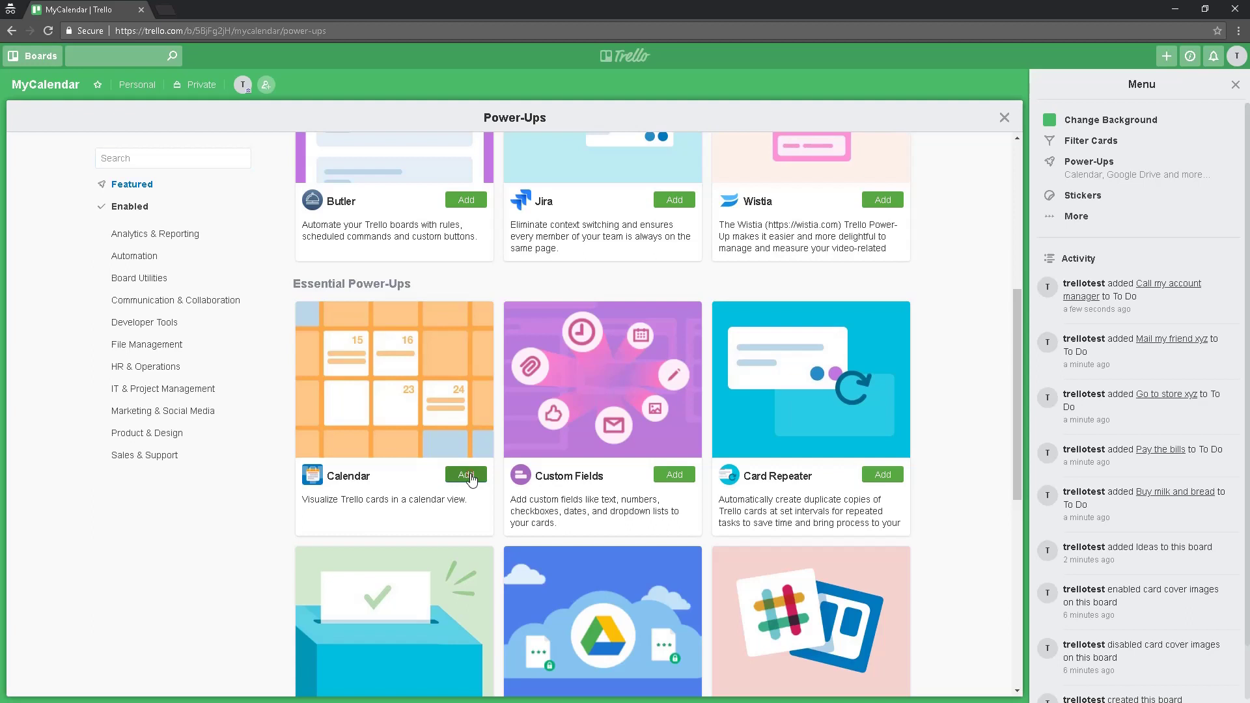
click(1005, 118)
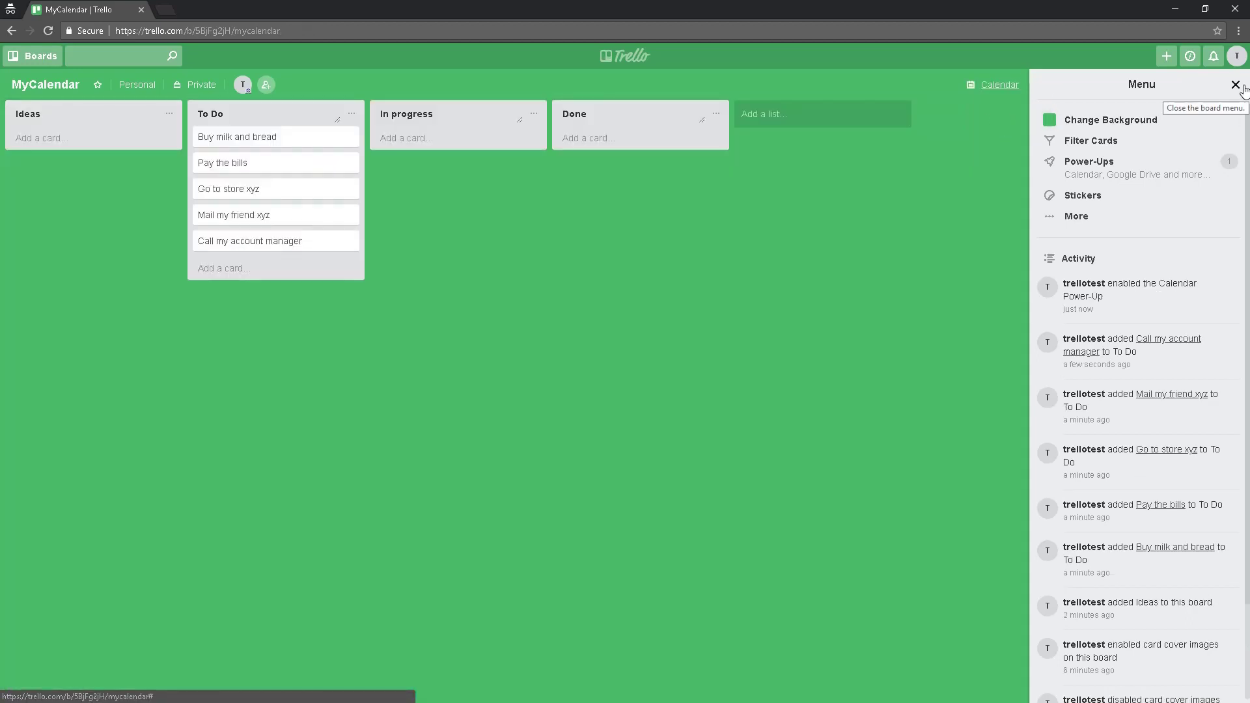
click(1235, 84)
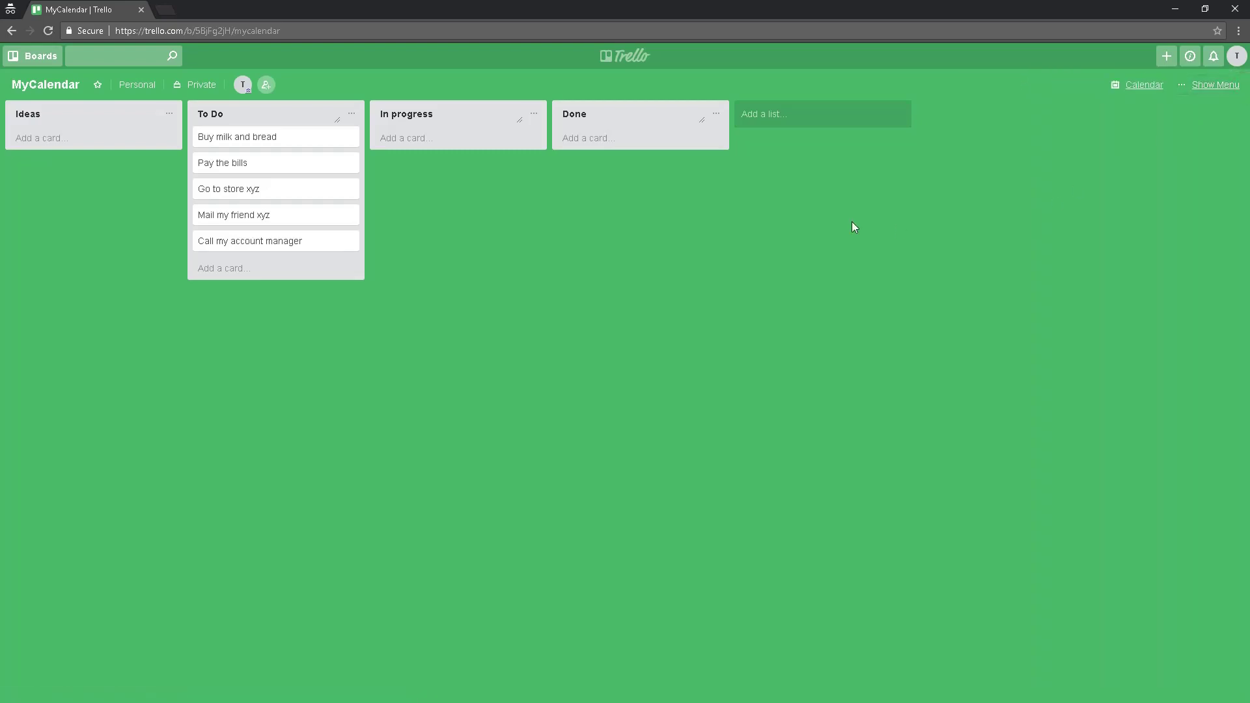
click(1147, 95)
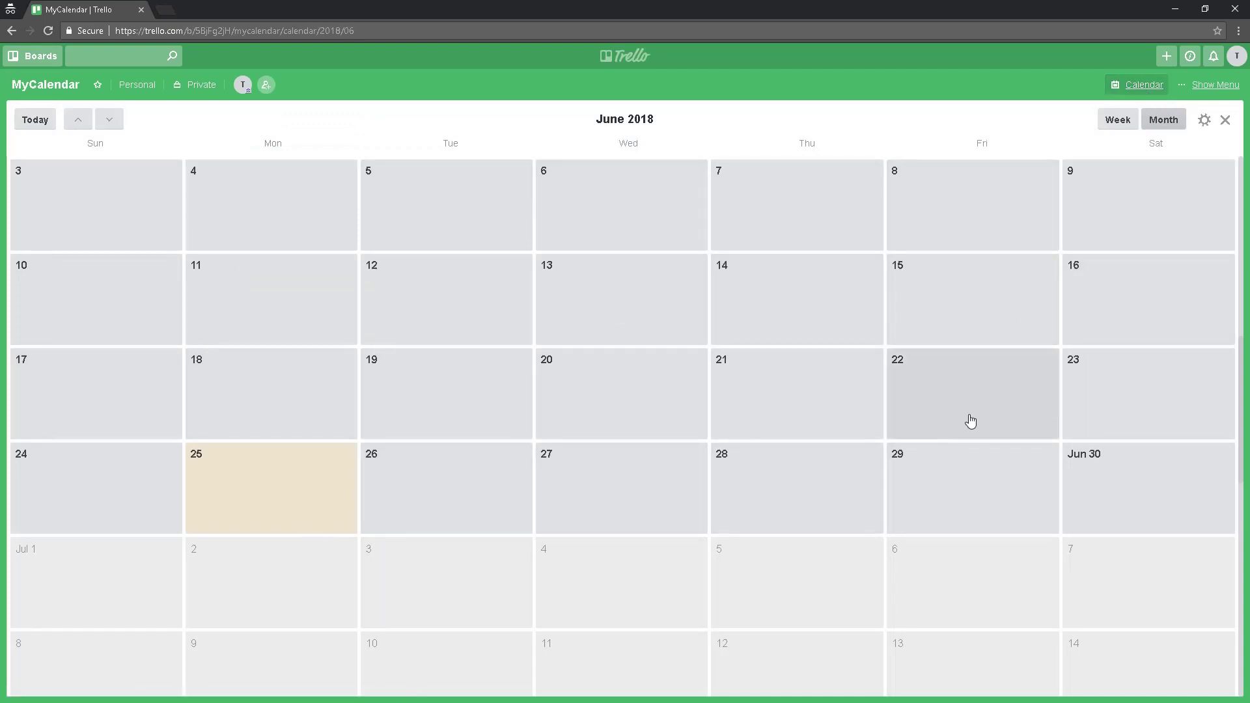
click(1119, 125)
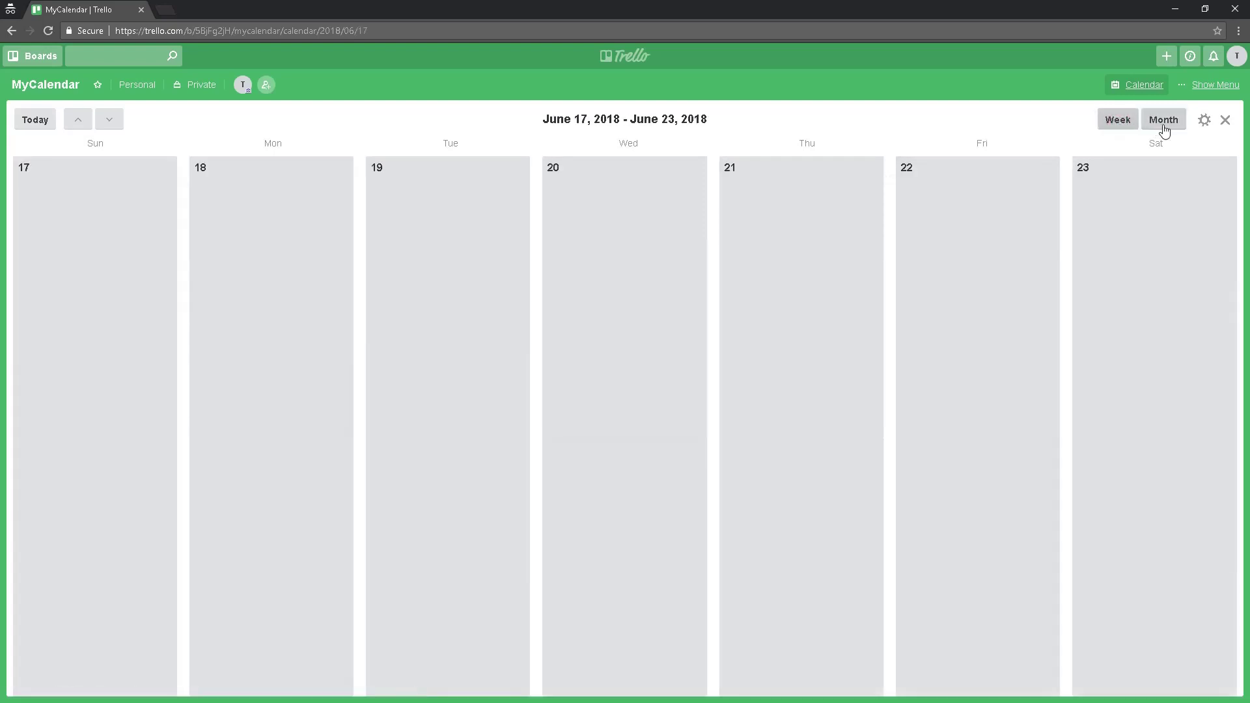
click(1162, 124)
click(1121, 127)
click(31, 130)
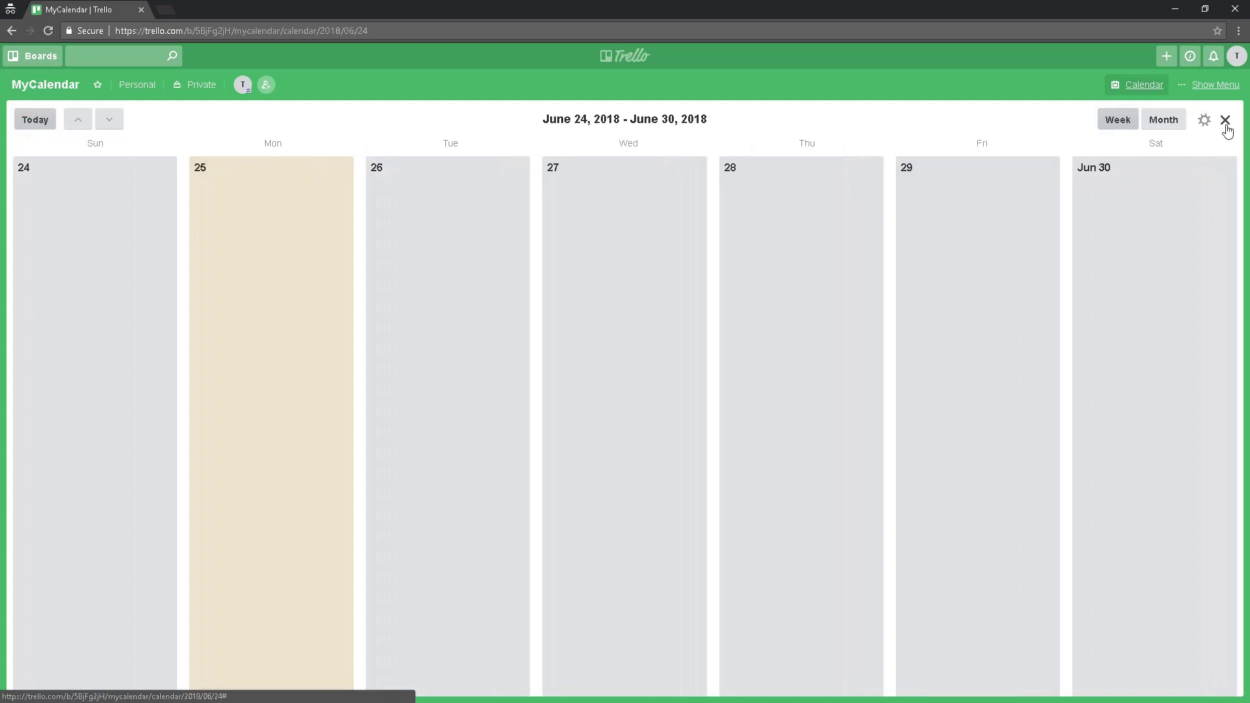
click(1223, 123)
click(1141, 86)
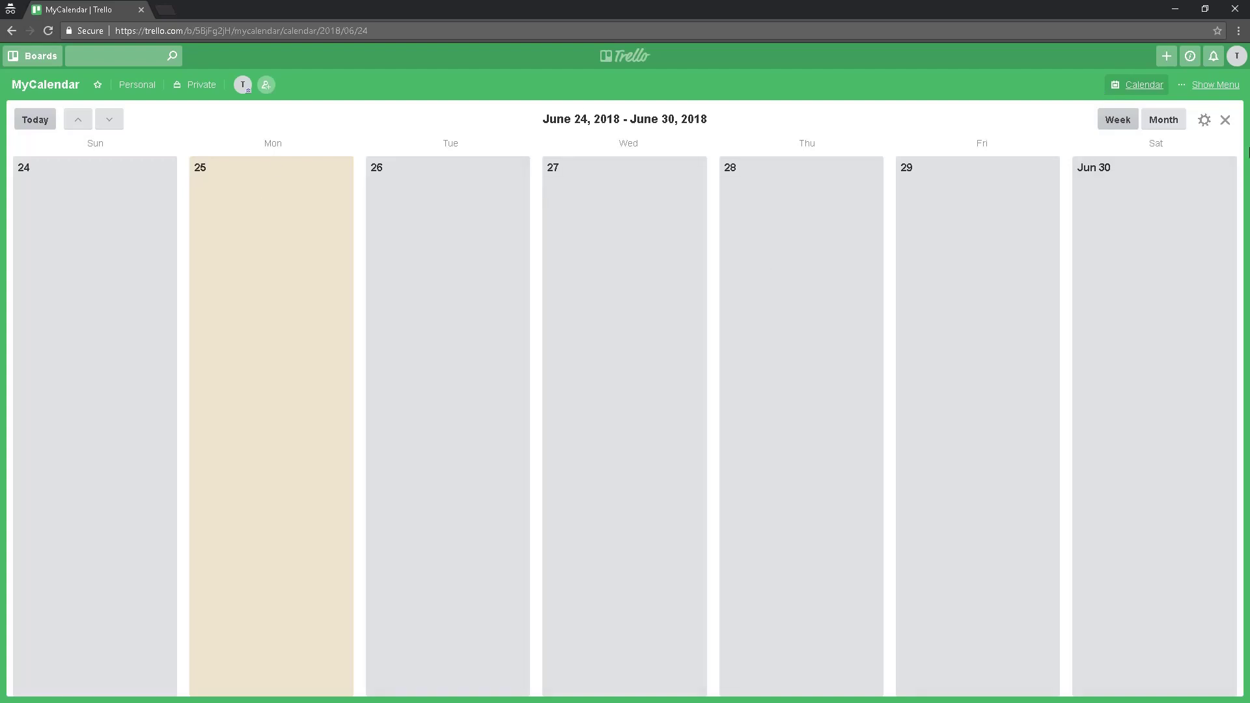
click(1226, 120)
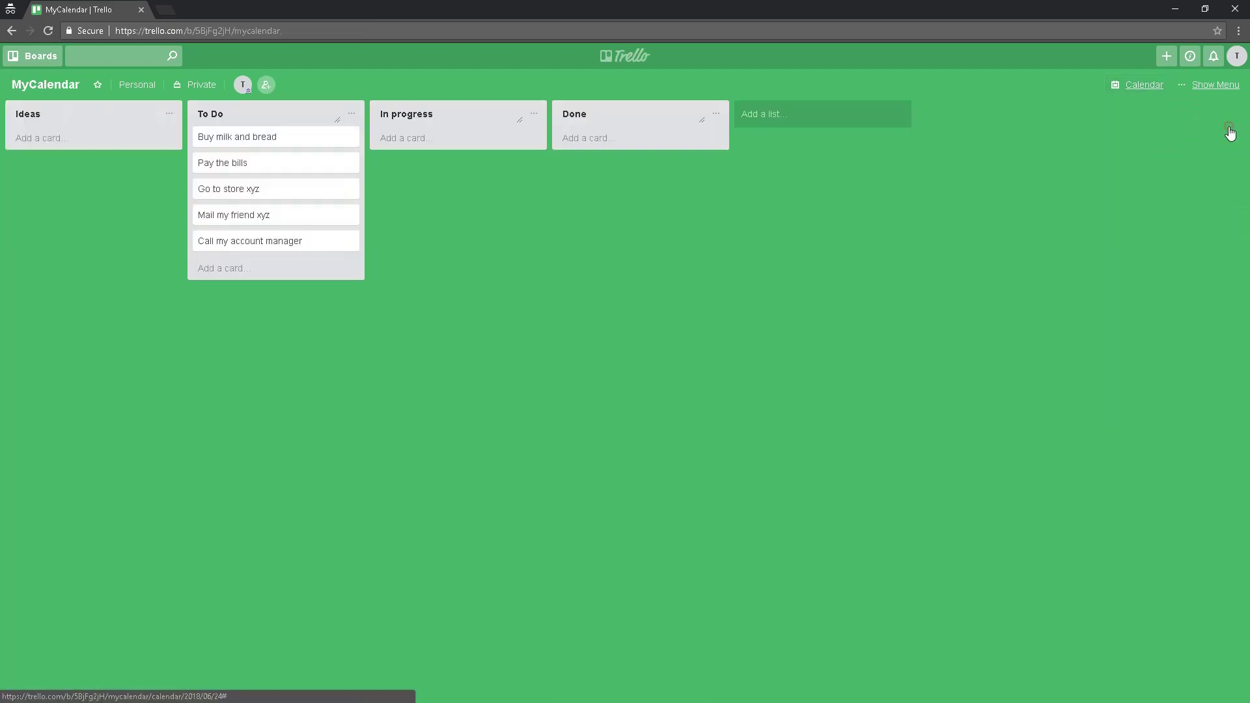
Save June 25 as the due date on the Buy milk and bread card.
click(289, 141)
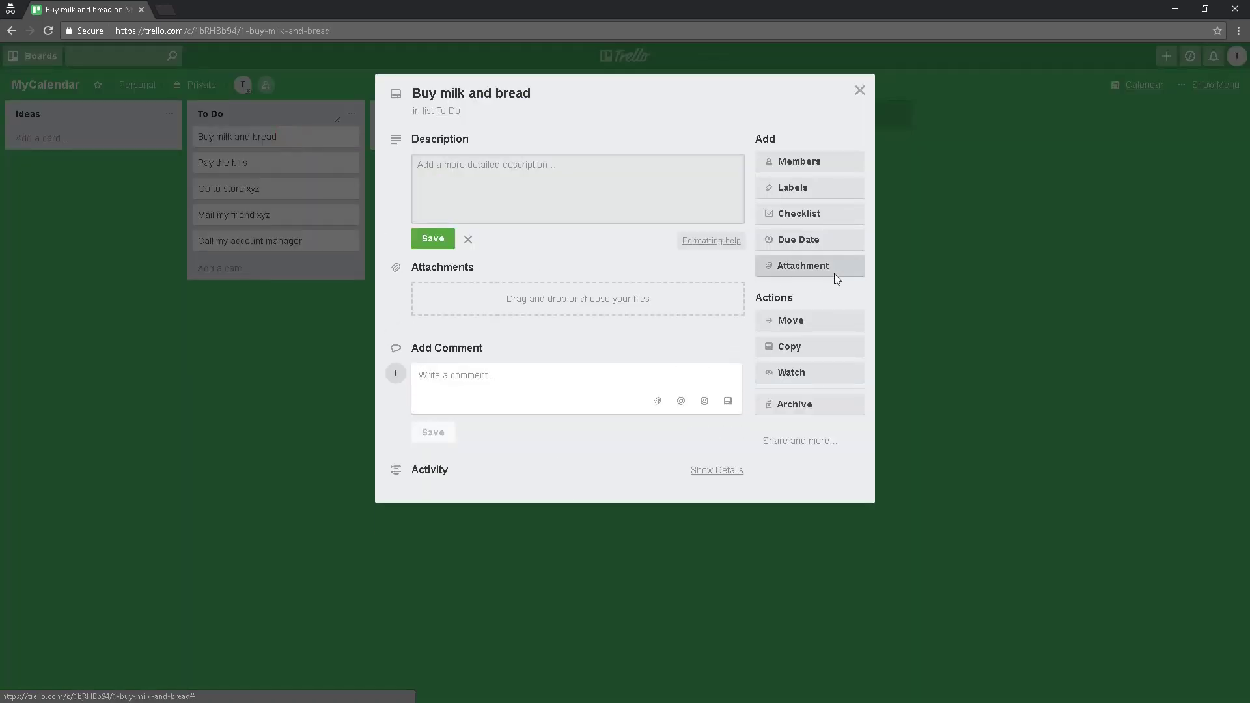
click(859, 90)
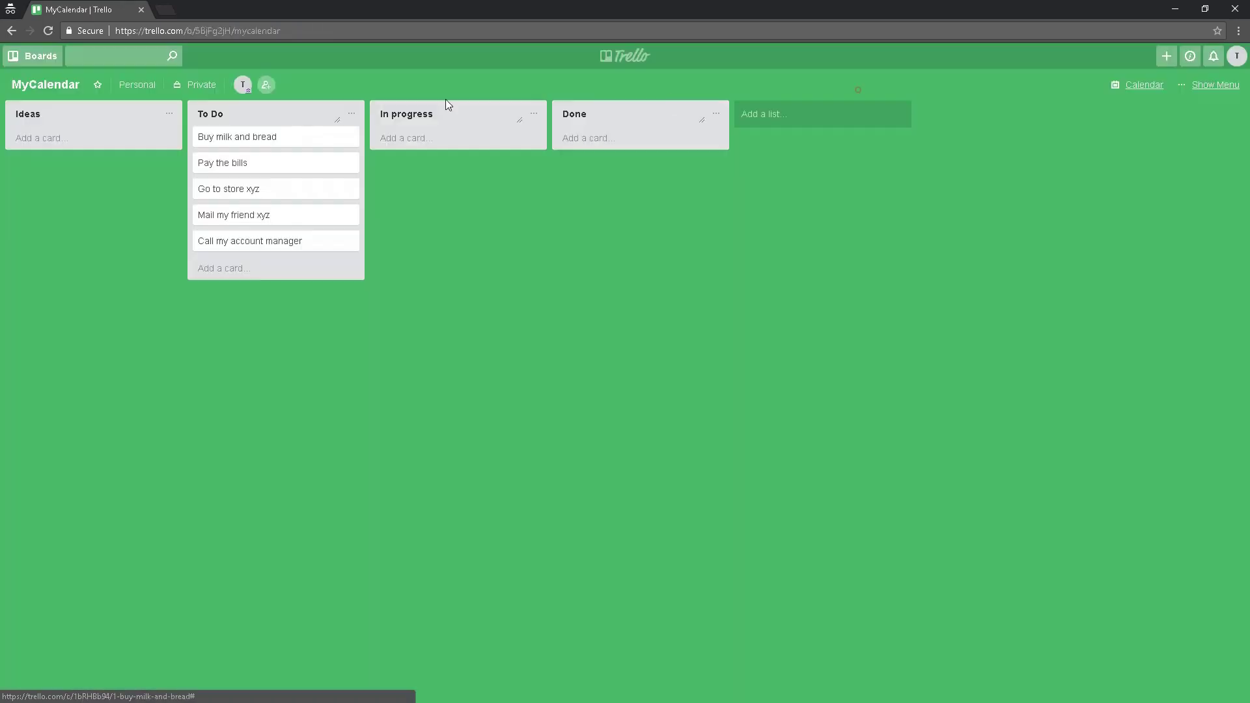
click(274, 144)
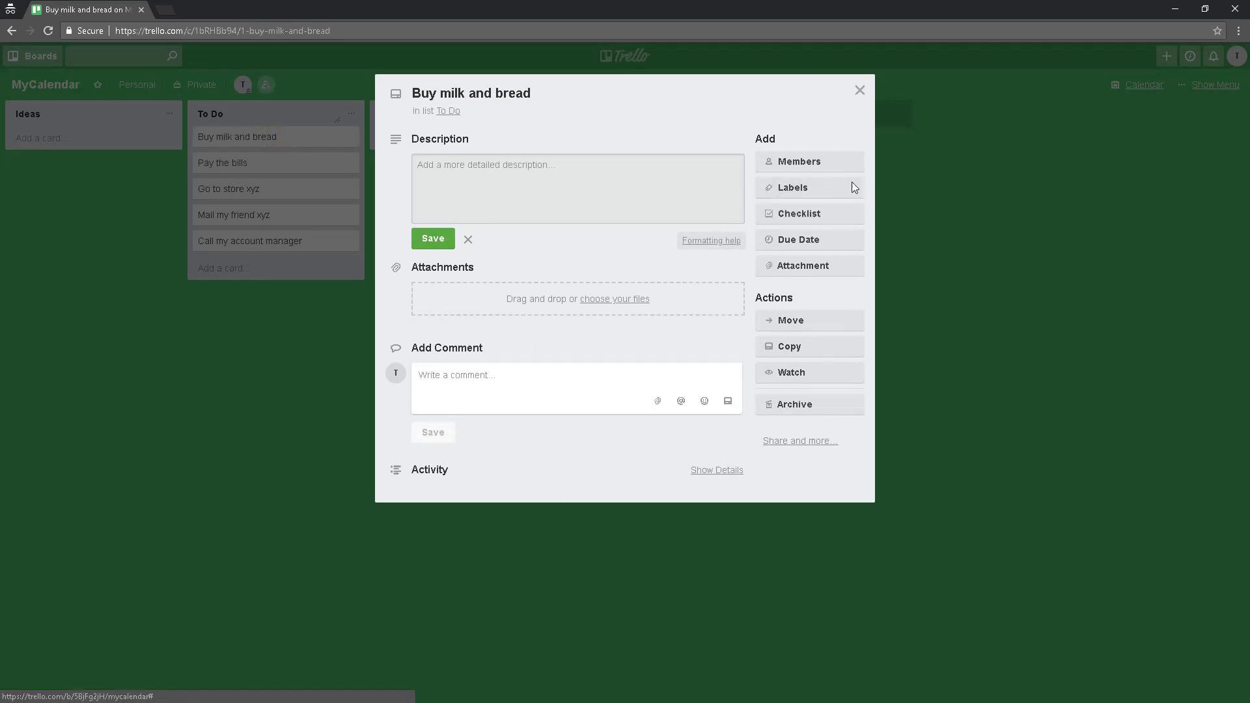
click(841, 241)
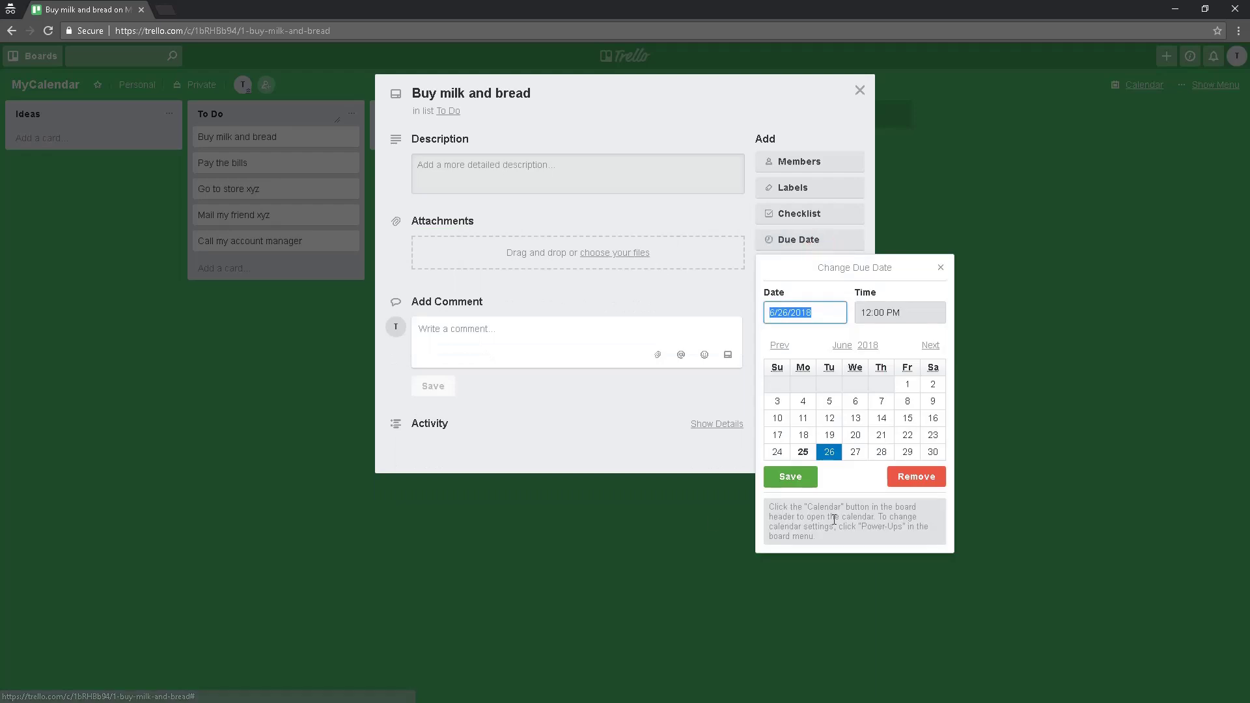
click(801, 454)
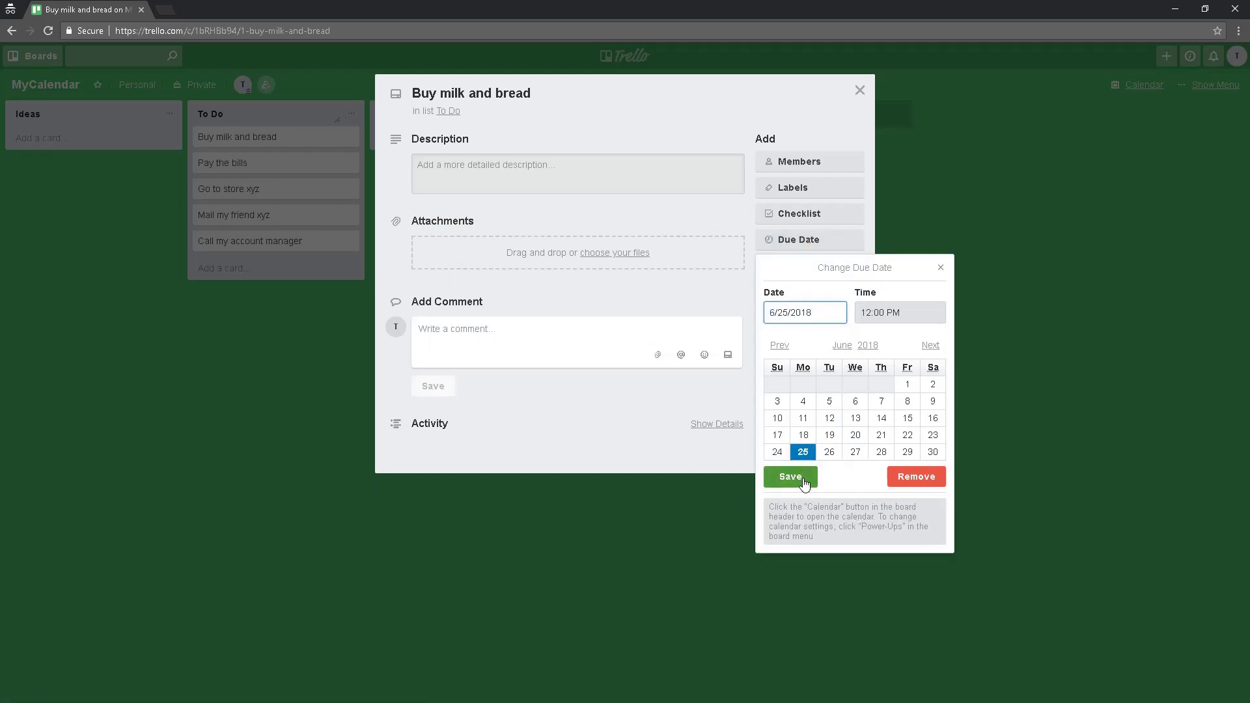
click(803, 482)
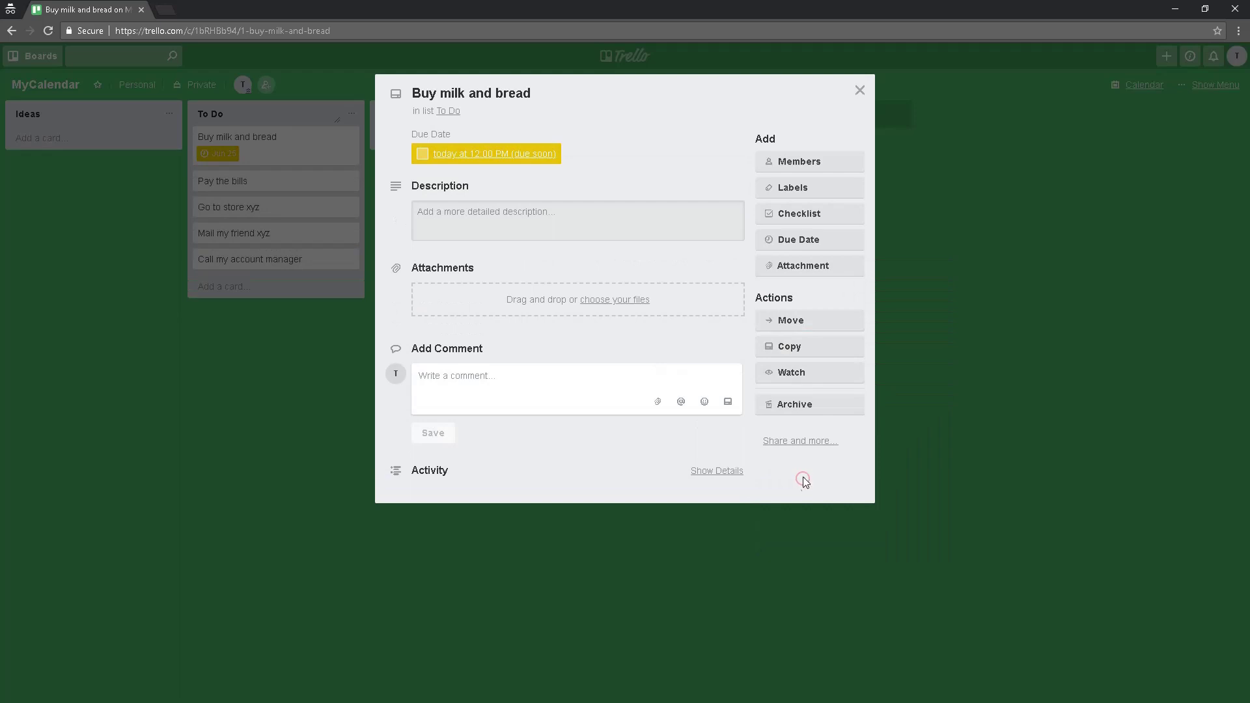
Give Pay the bills a June 26 due date and Go to store xyz June 27.
click(859, 91)
click(281, 183)
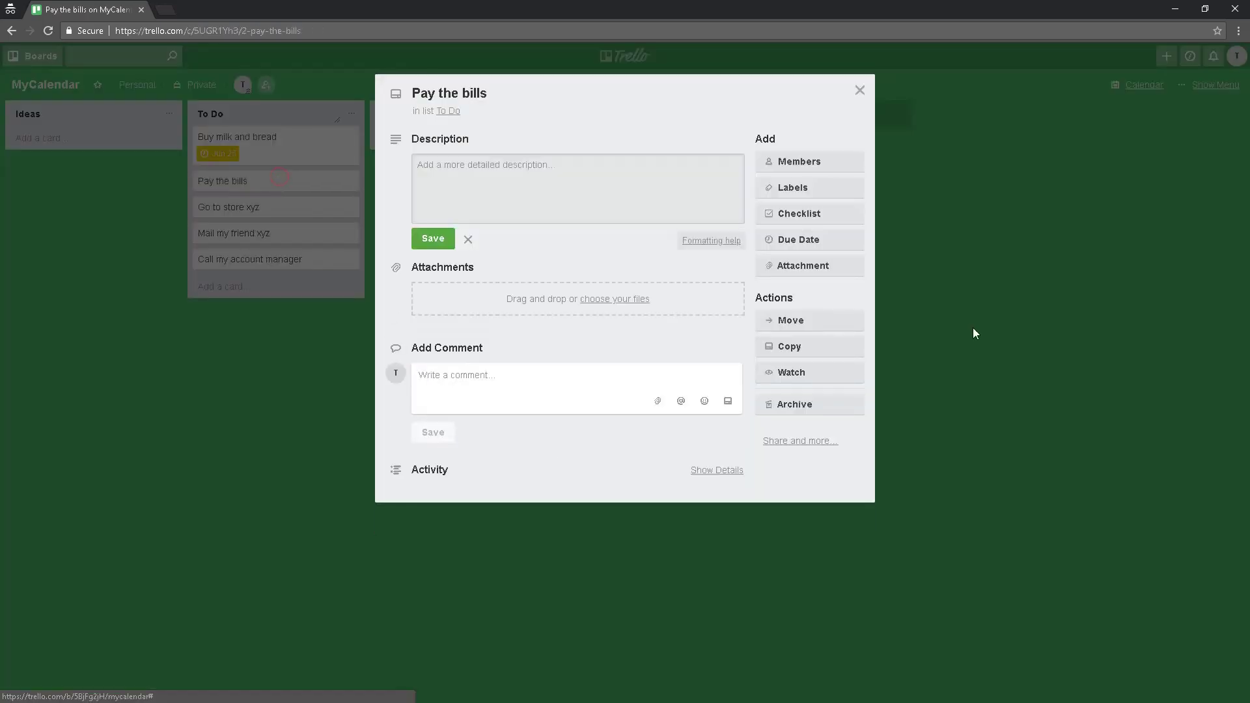
click(847, 242)
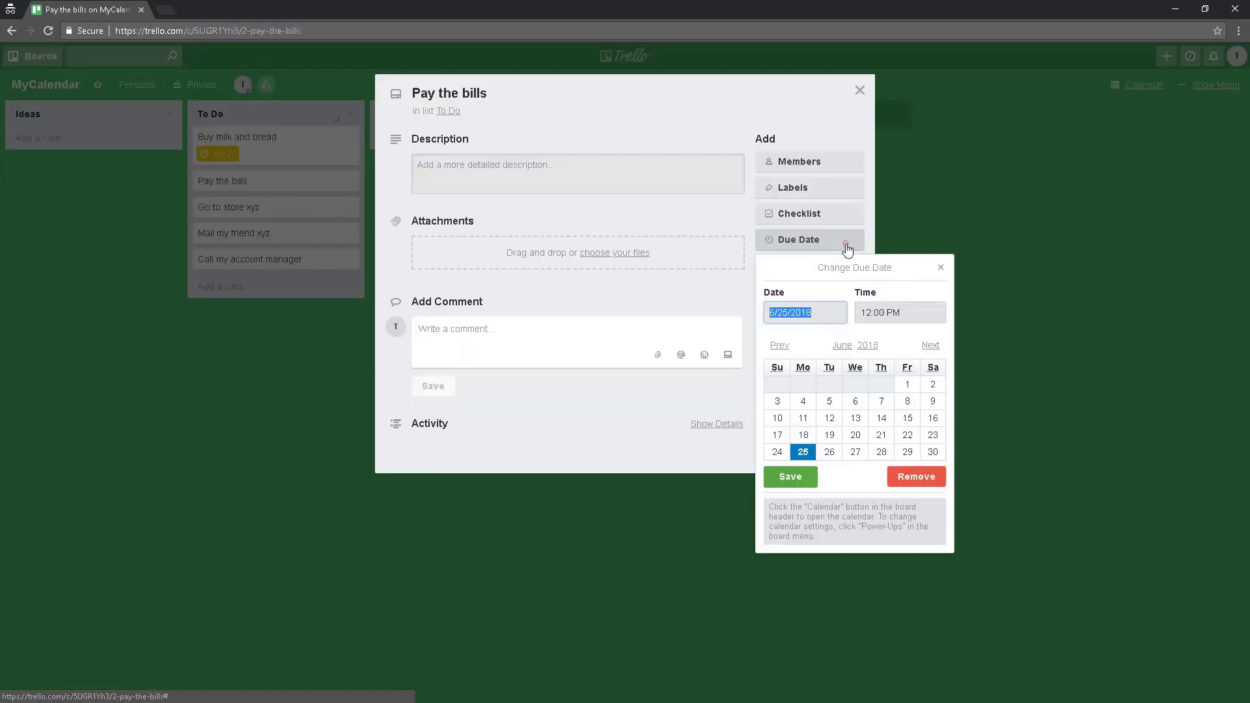
click(830, 453)
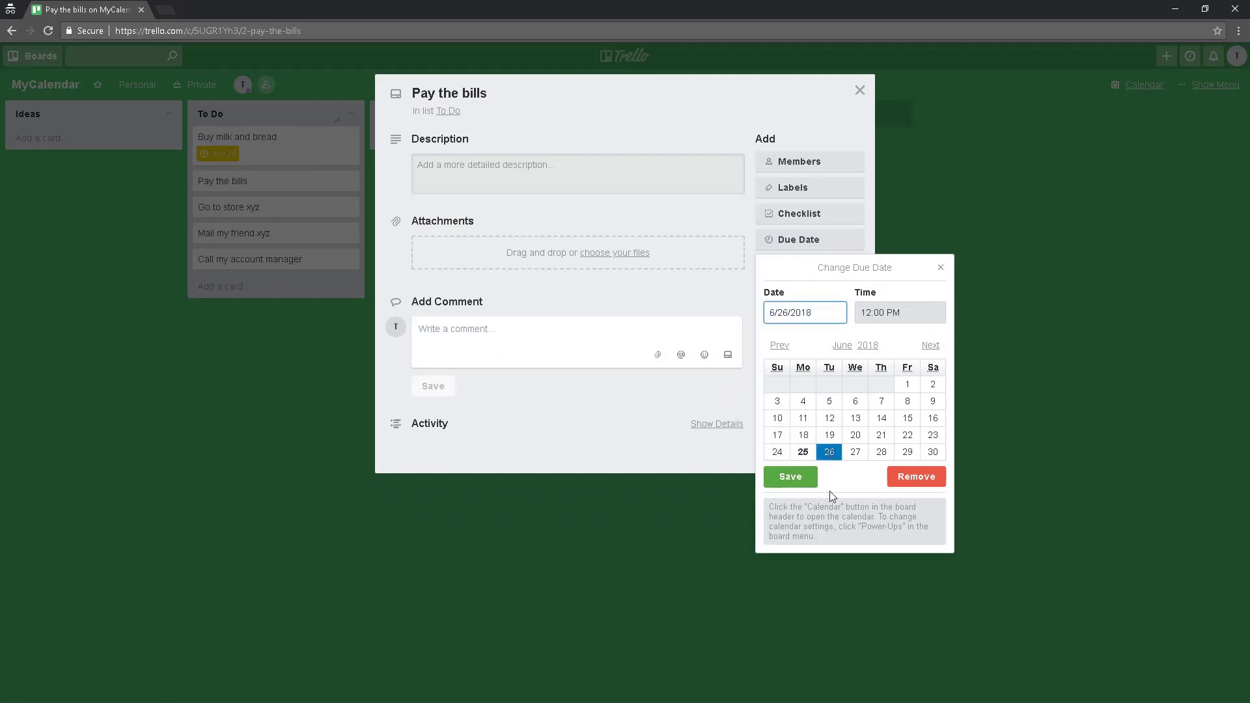
click(793, 479)
click(914, 364)
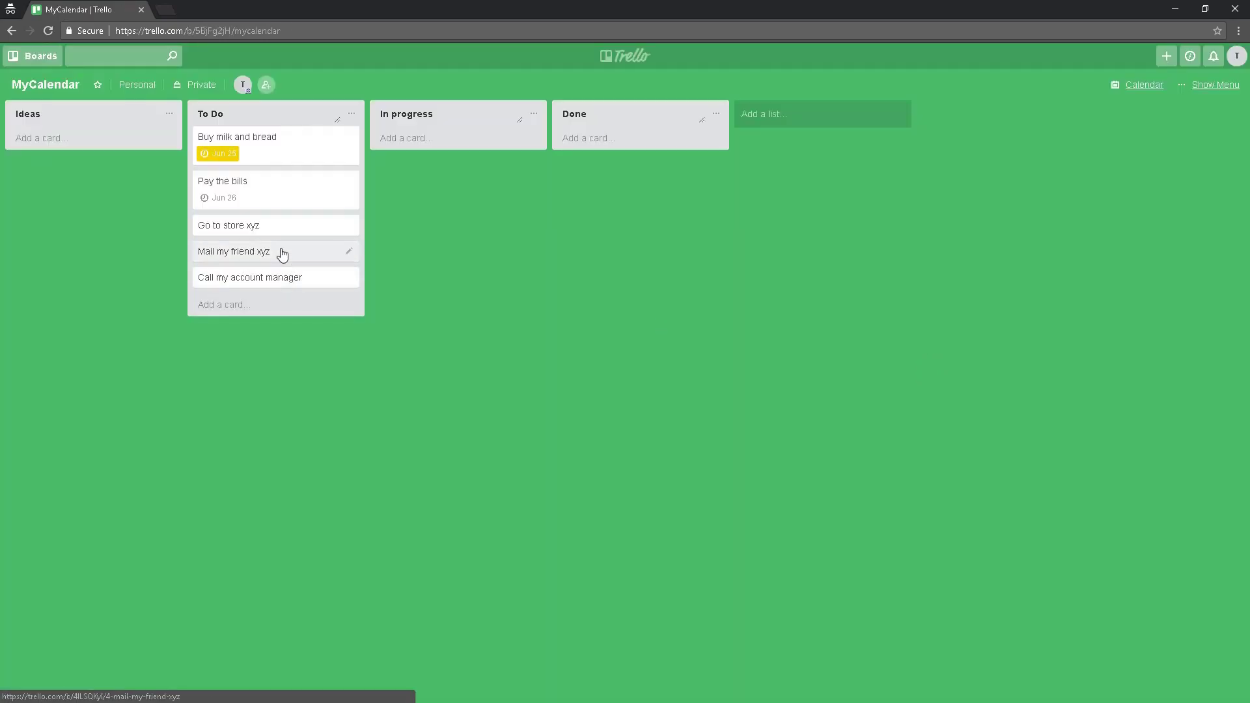
click(281, 229)
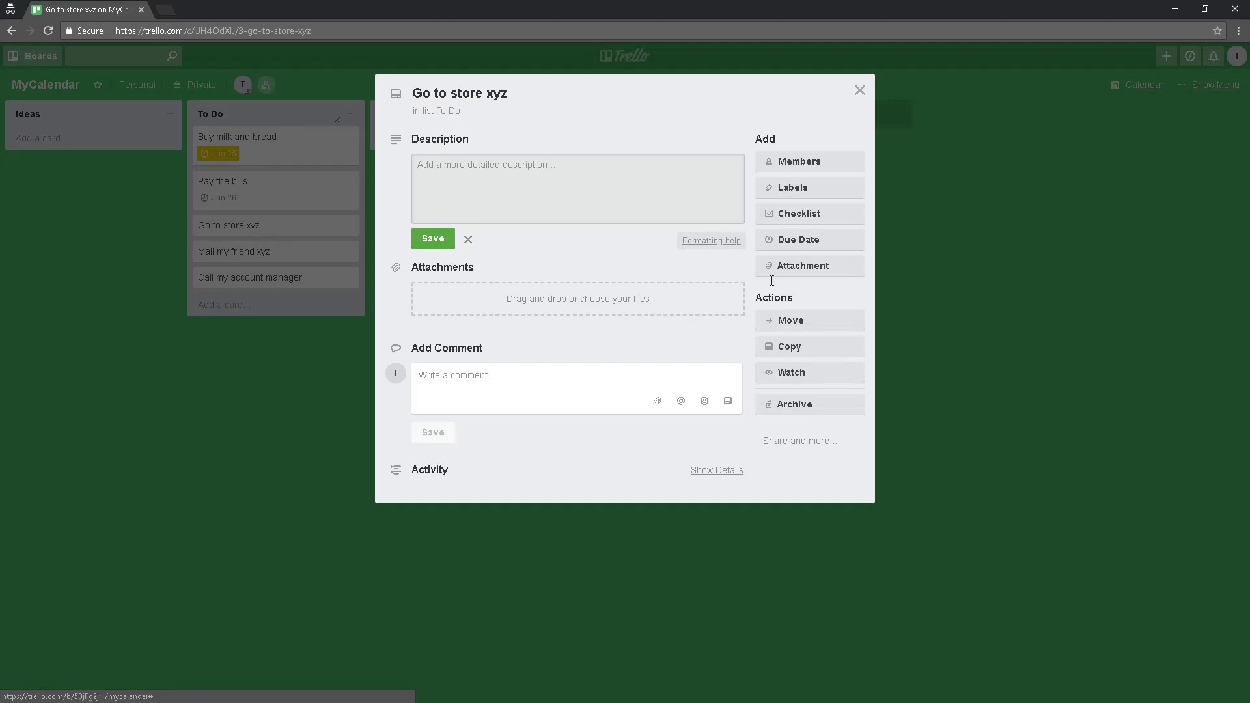
click(798, 240)
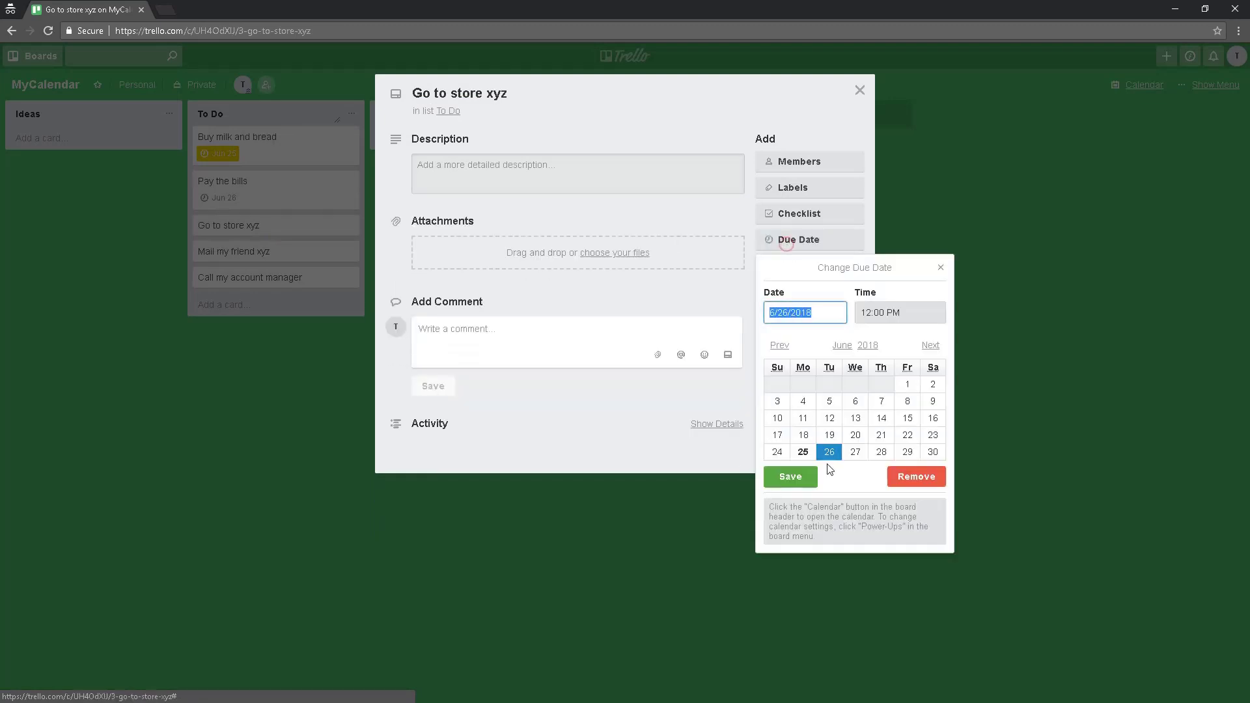
click(855, 452)
click(796, 479)
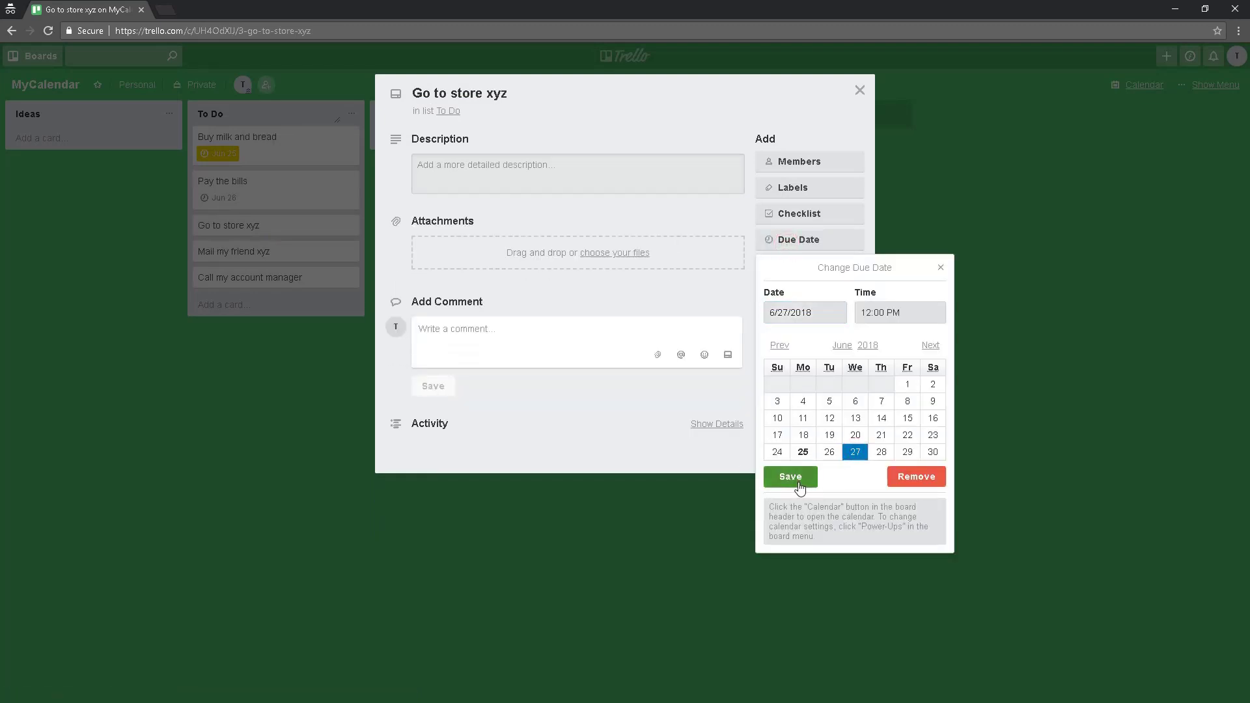
click(984, 389)
Give Mail my friend xyz a June 28 due date and Call my account manager June 29.
click(257, 273)
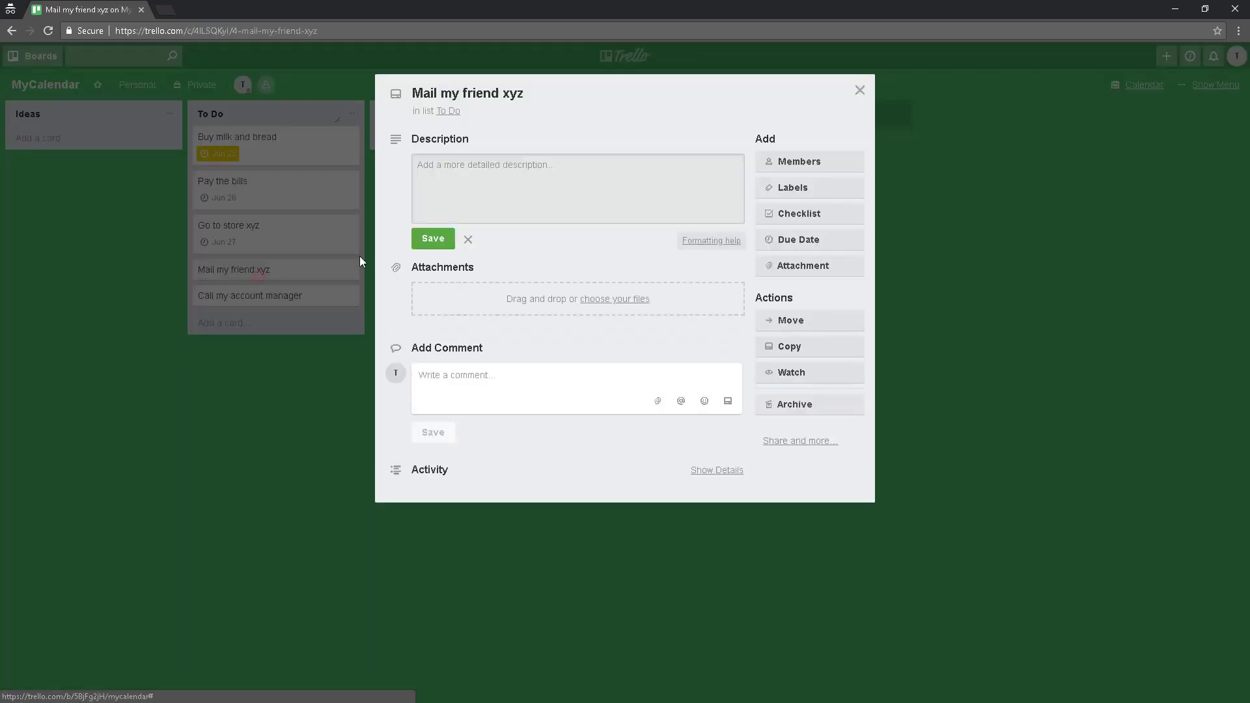
click(801, 239)
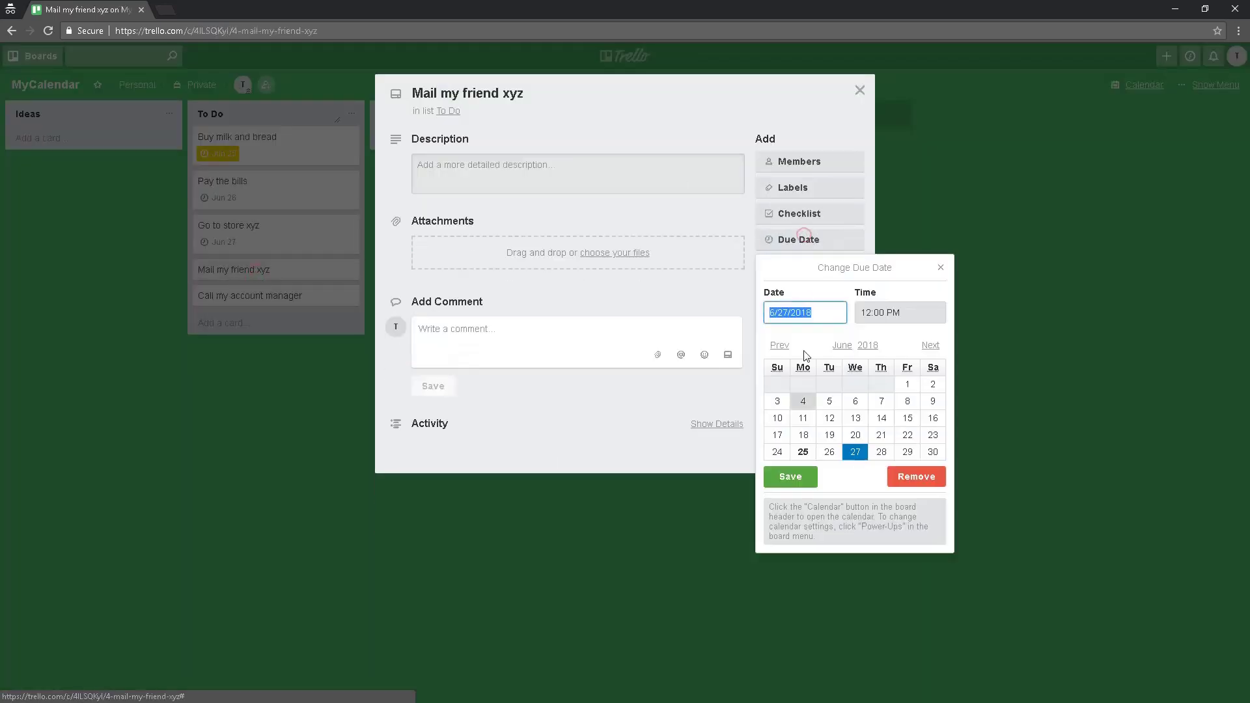
click(881, 451)
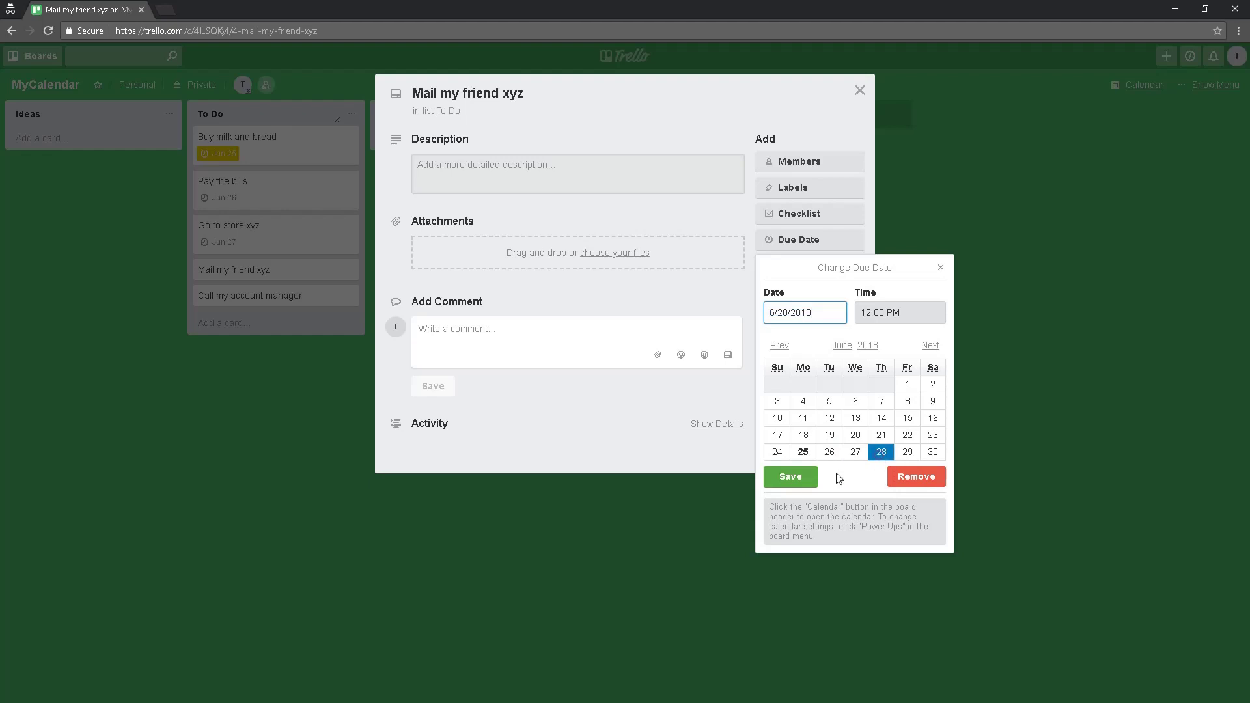
click(790, 477)
click(975, 357)
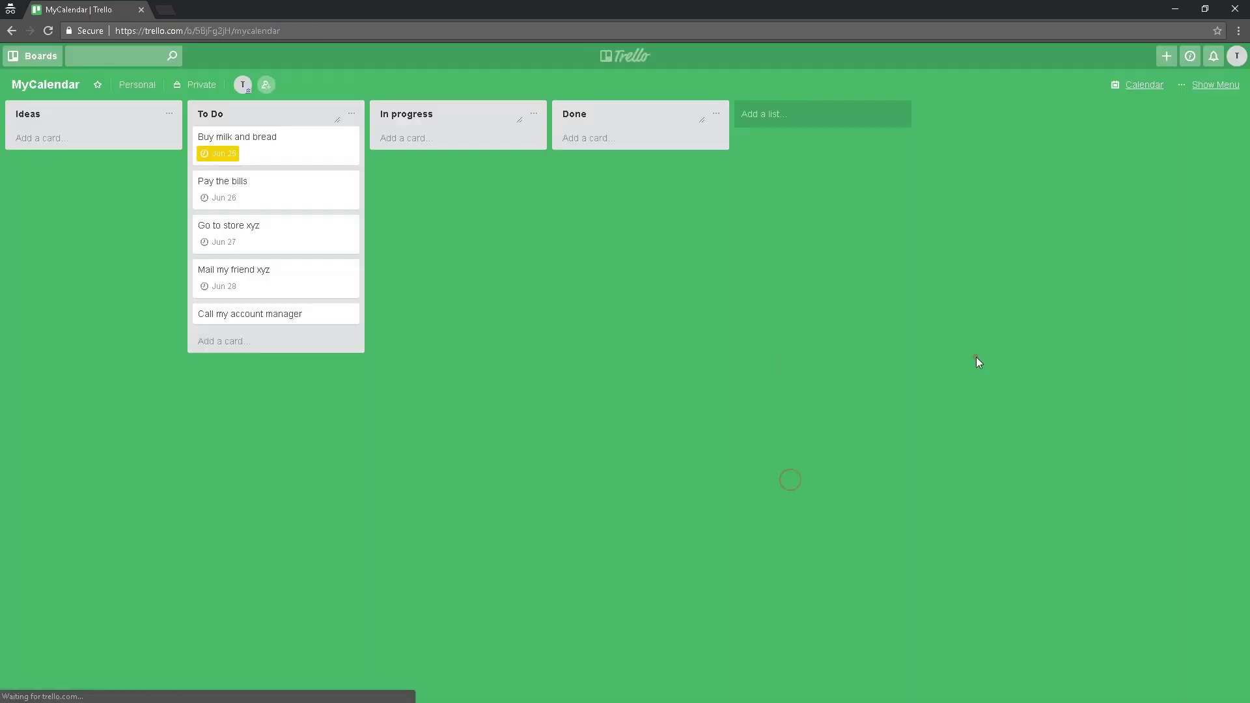
click(275, 321)
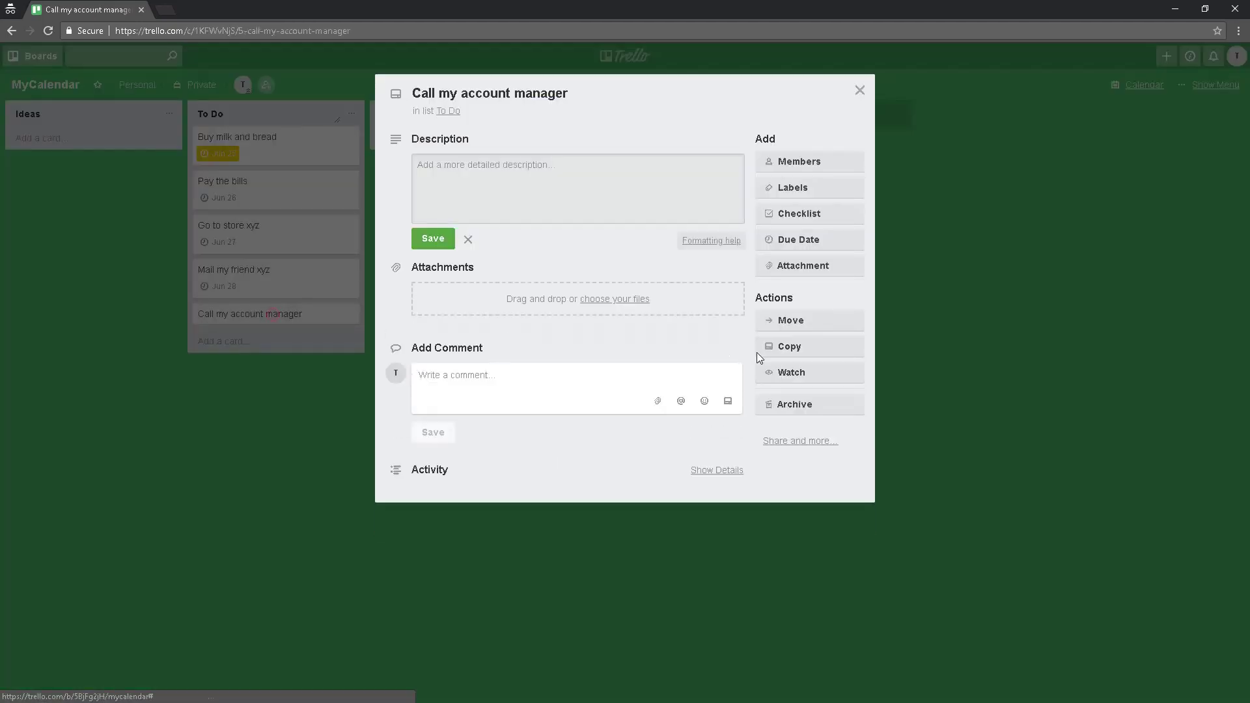
click(807, 241)
click(907, 452)
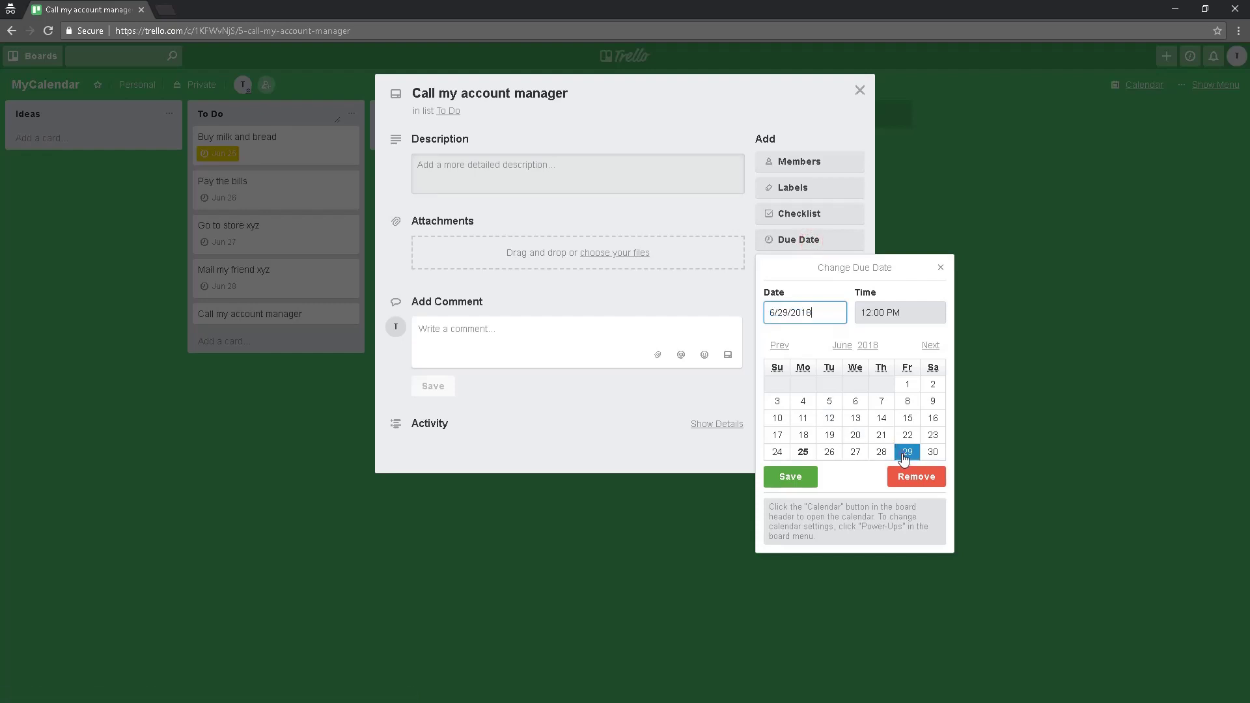
click(790, 476)
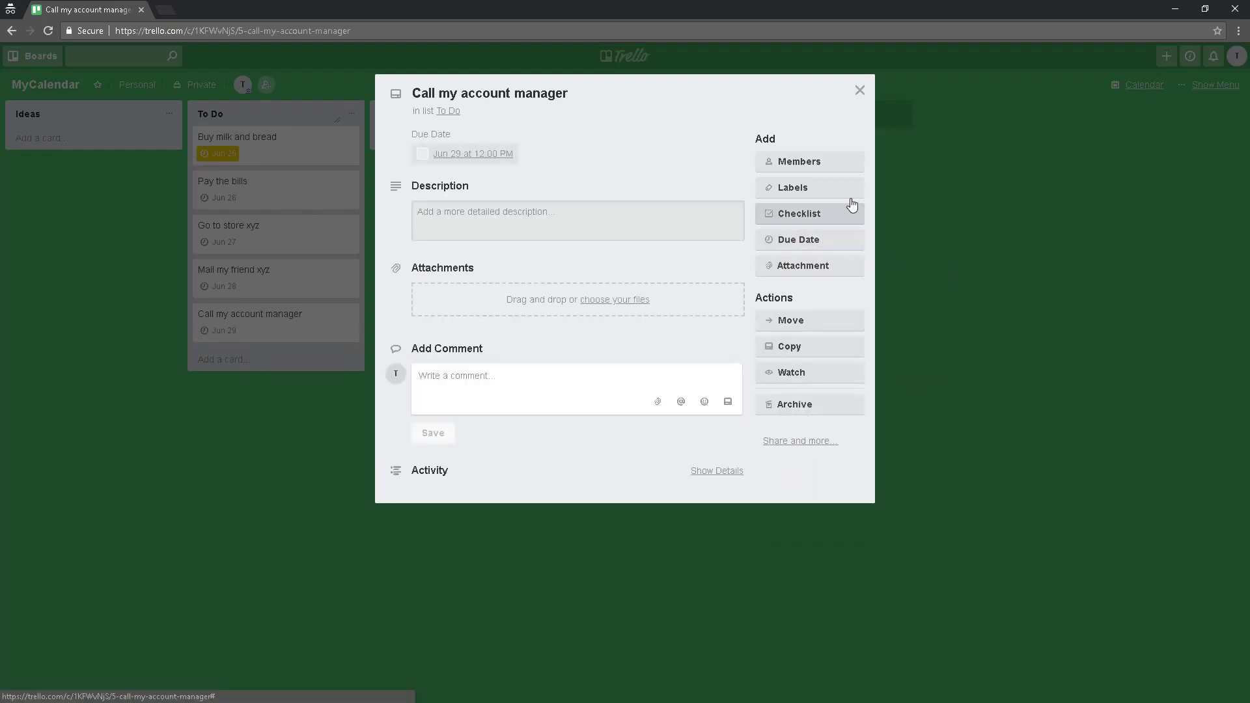
click(859, 90)
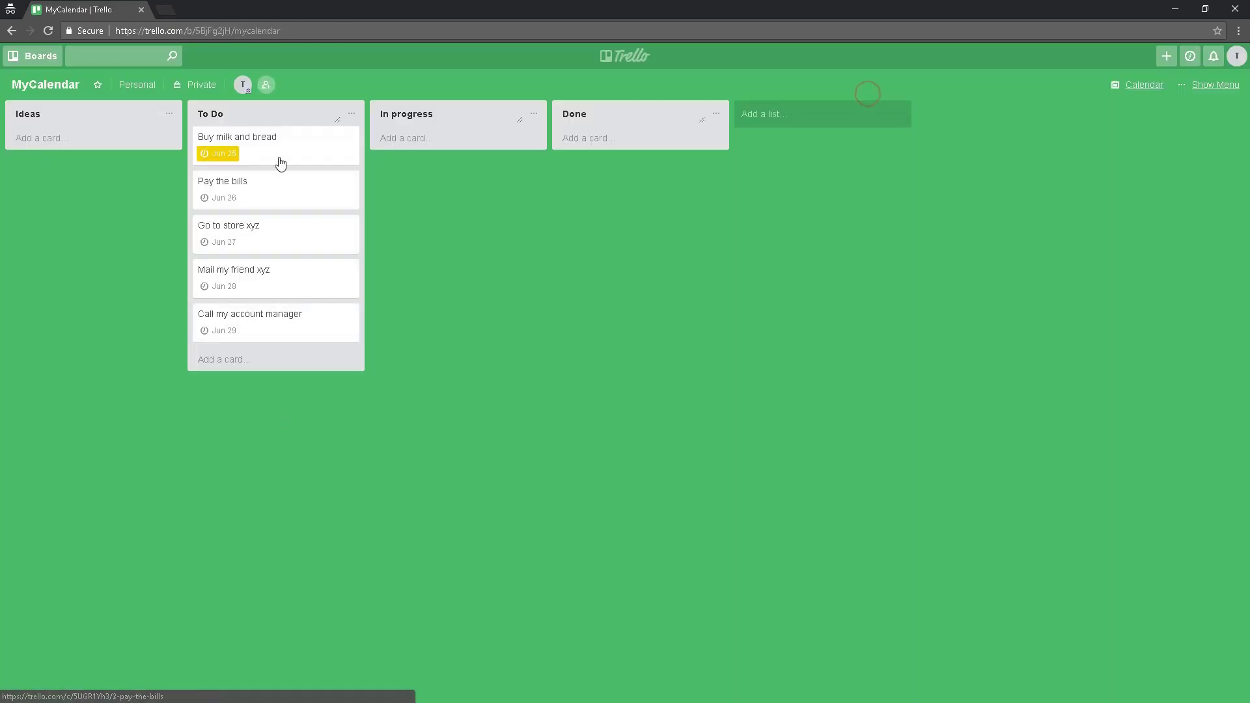
click(1157, 91)
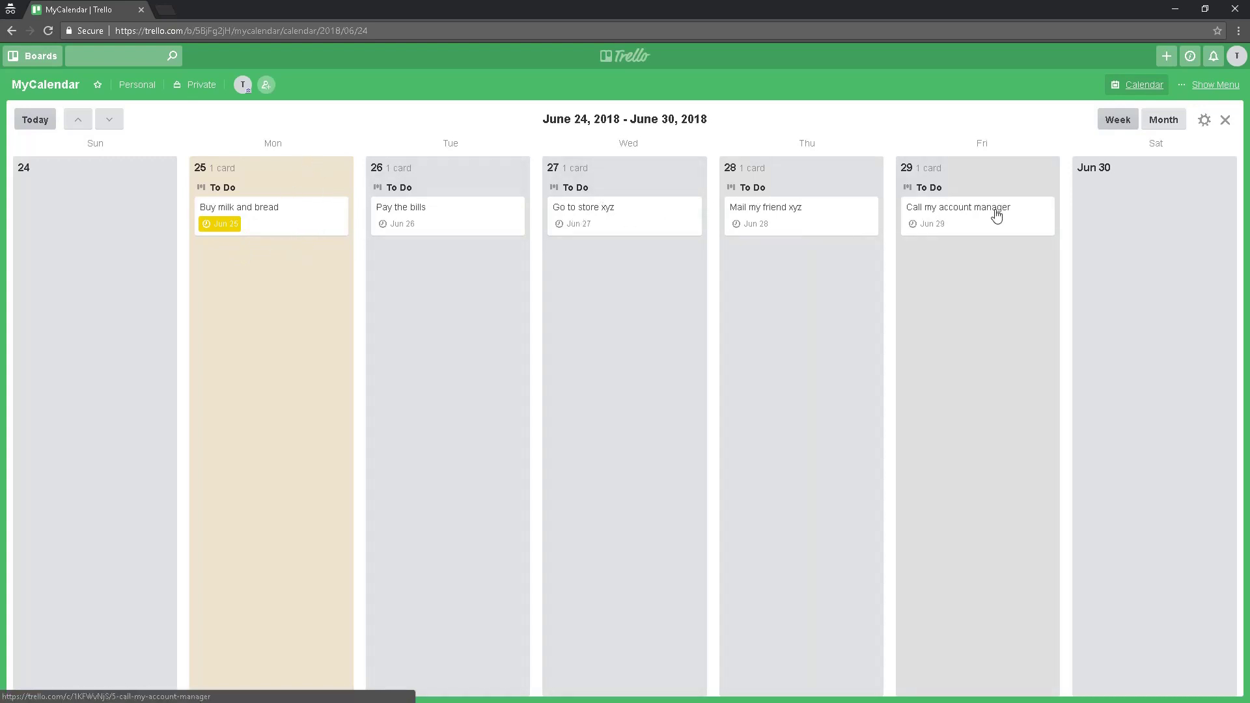
click(1230, 123)
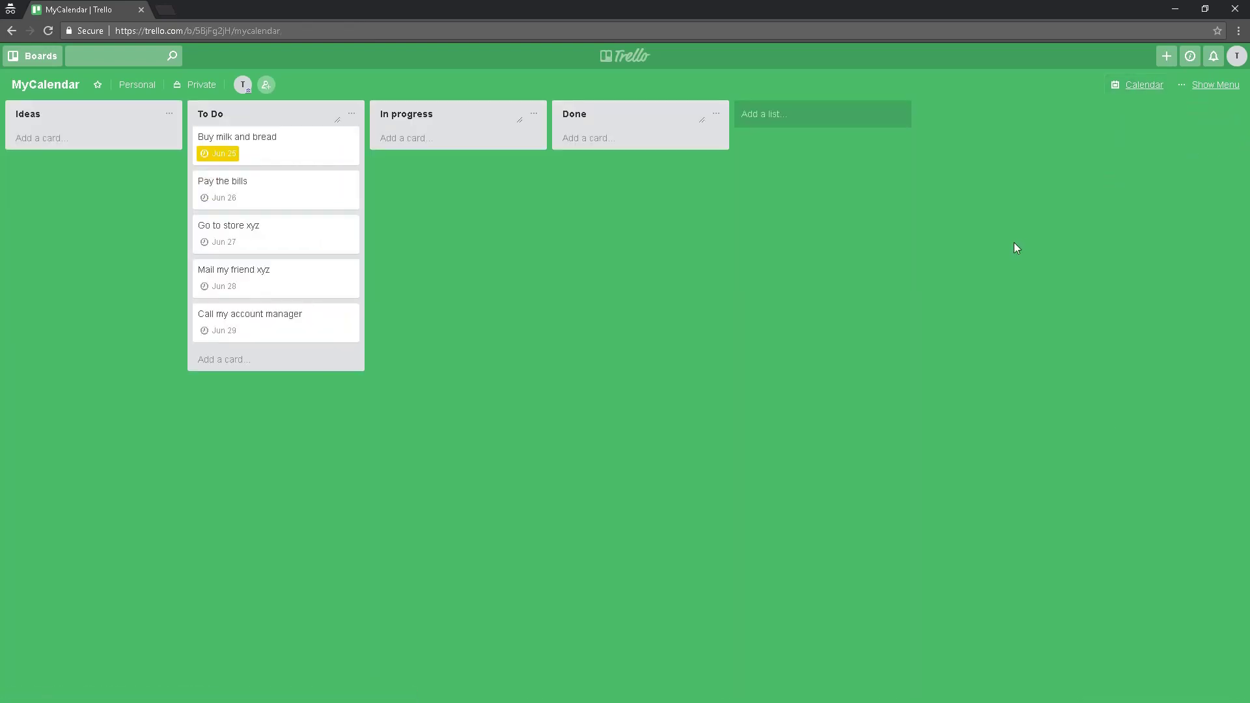
click(1136, 92)
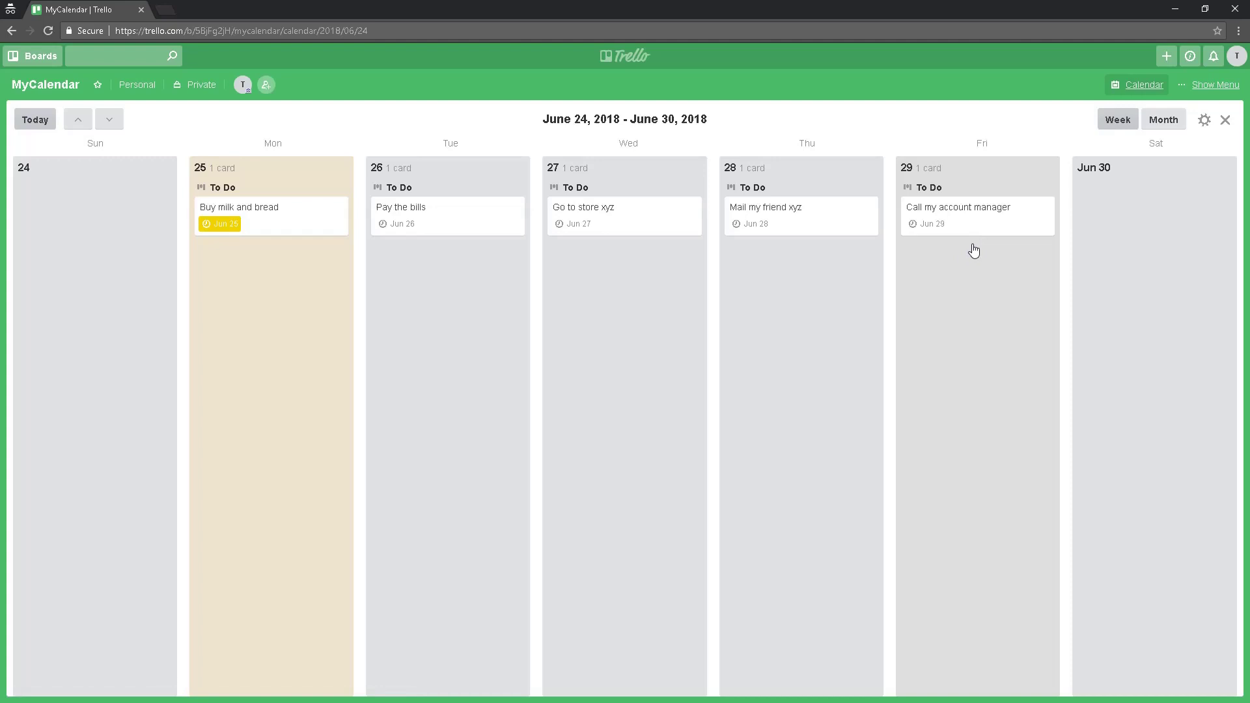
Move cards out to In progress and Done, then back so Buy milk and bread is third and Go to store xyz last.
click(1227, 125)
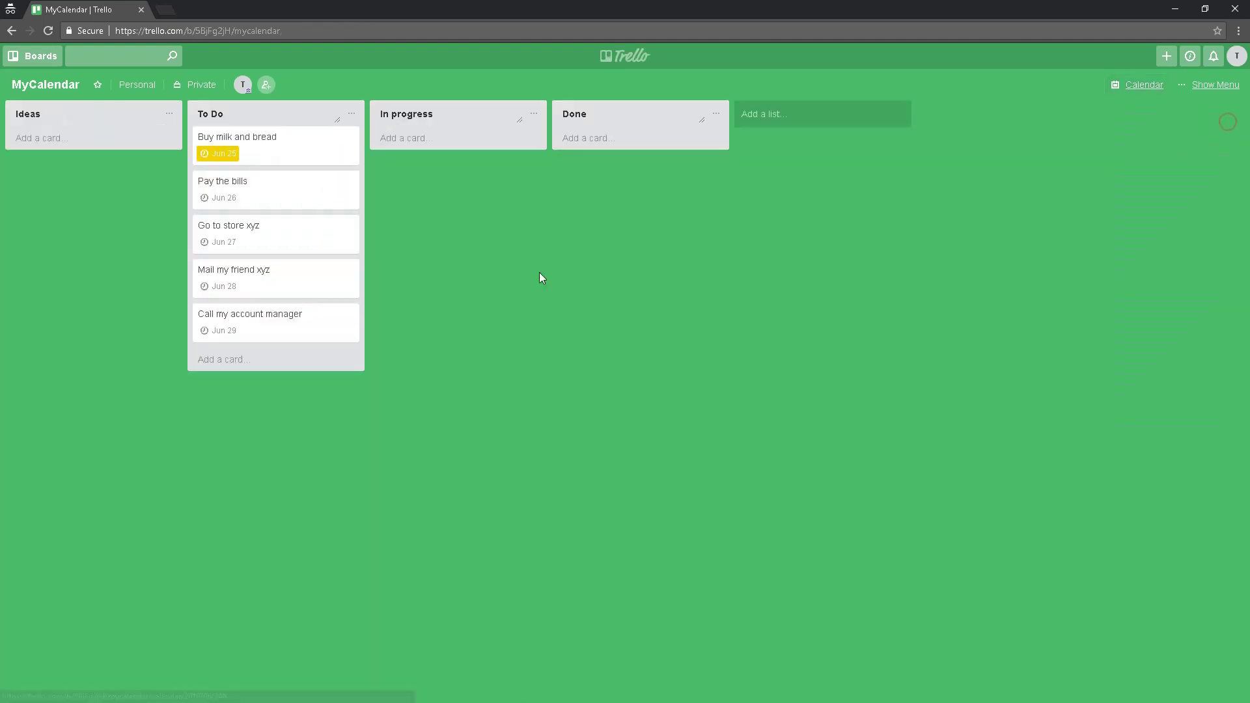
drag(284, 154, 463, 143)
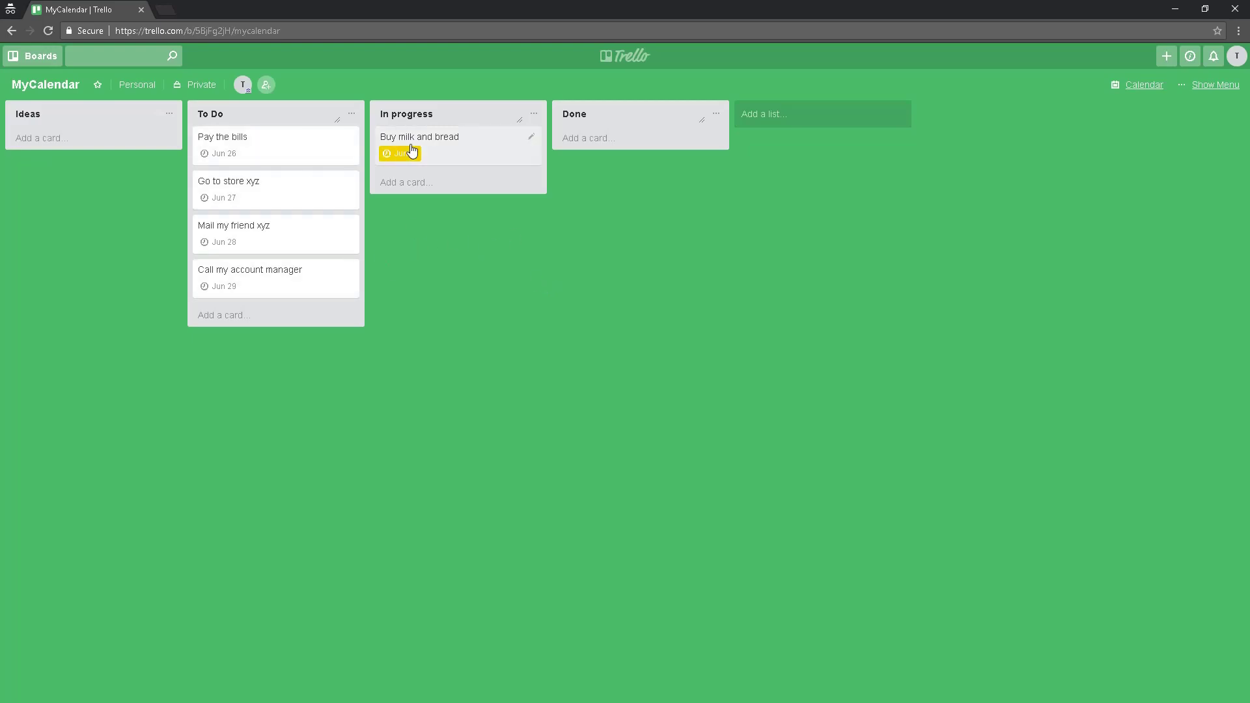
drag(416, 141, 601, 147)
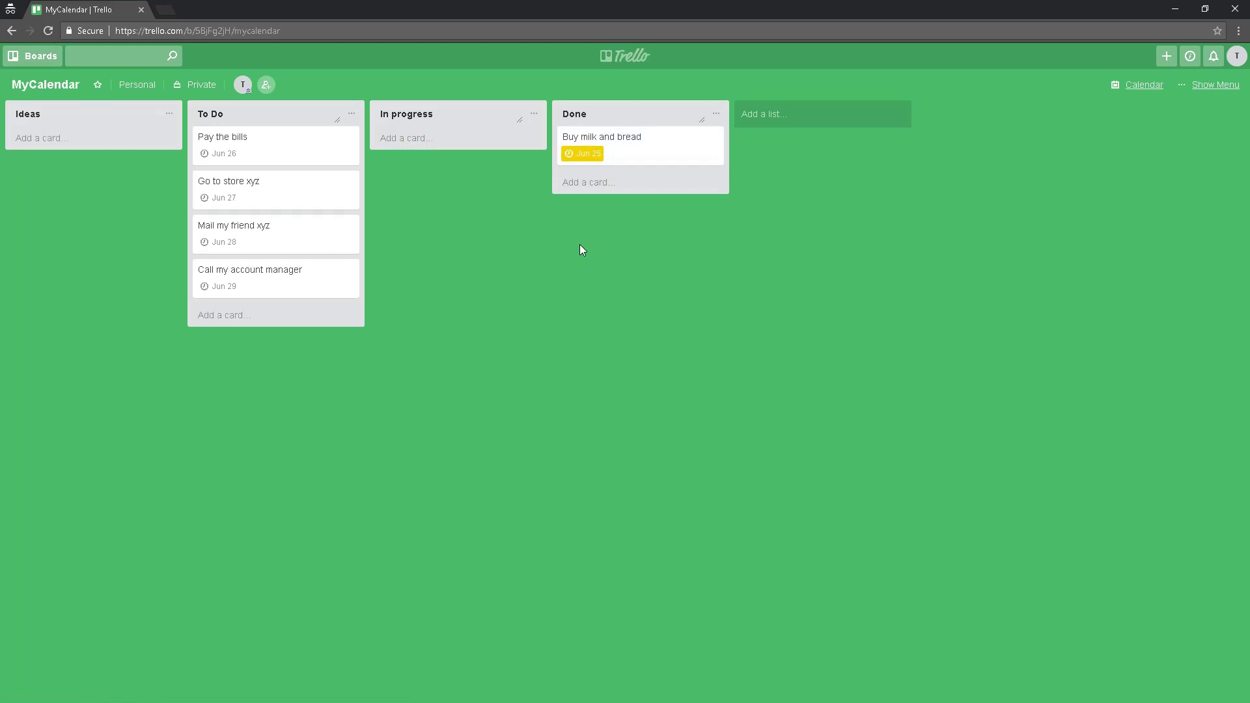
drag(290, 190, 449, 146)
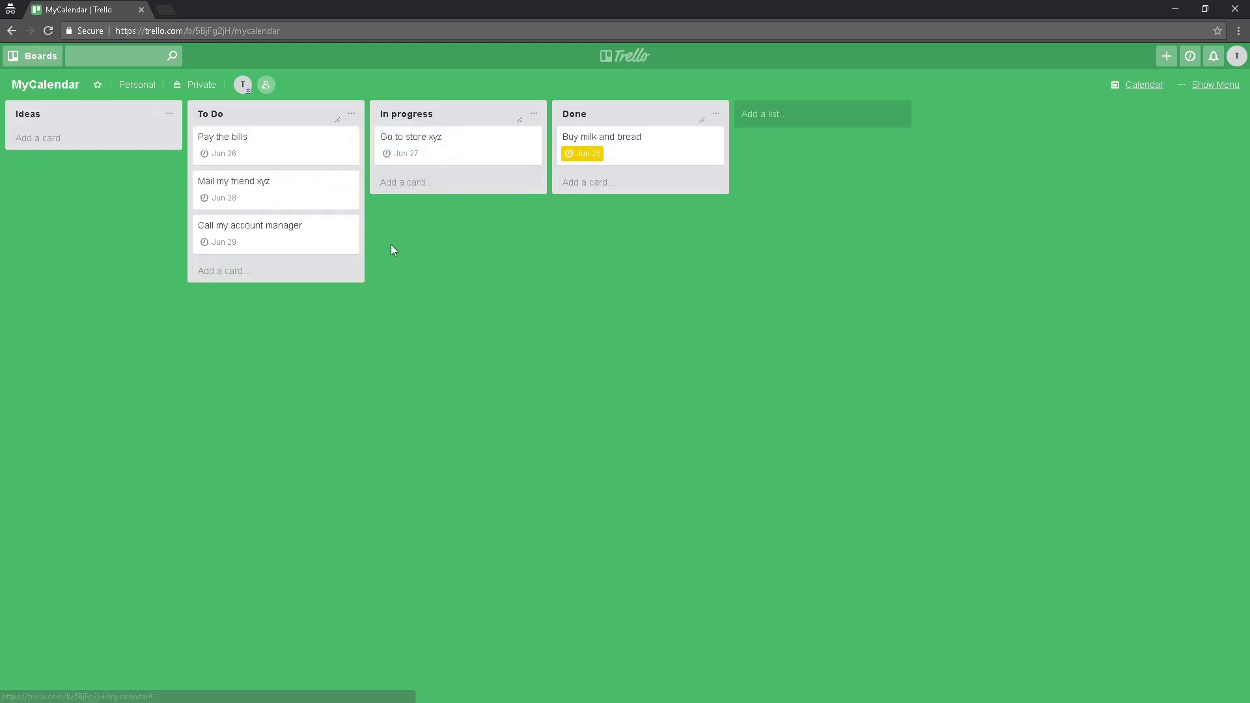
drag(288, 191, 448, 207)
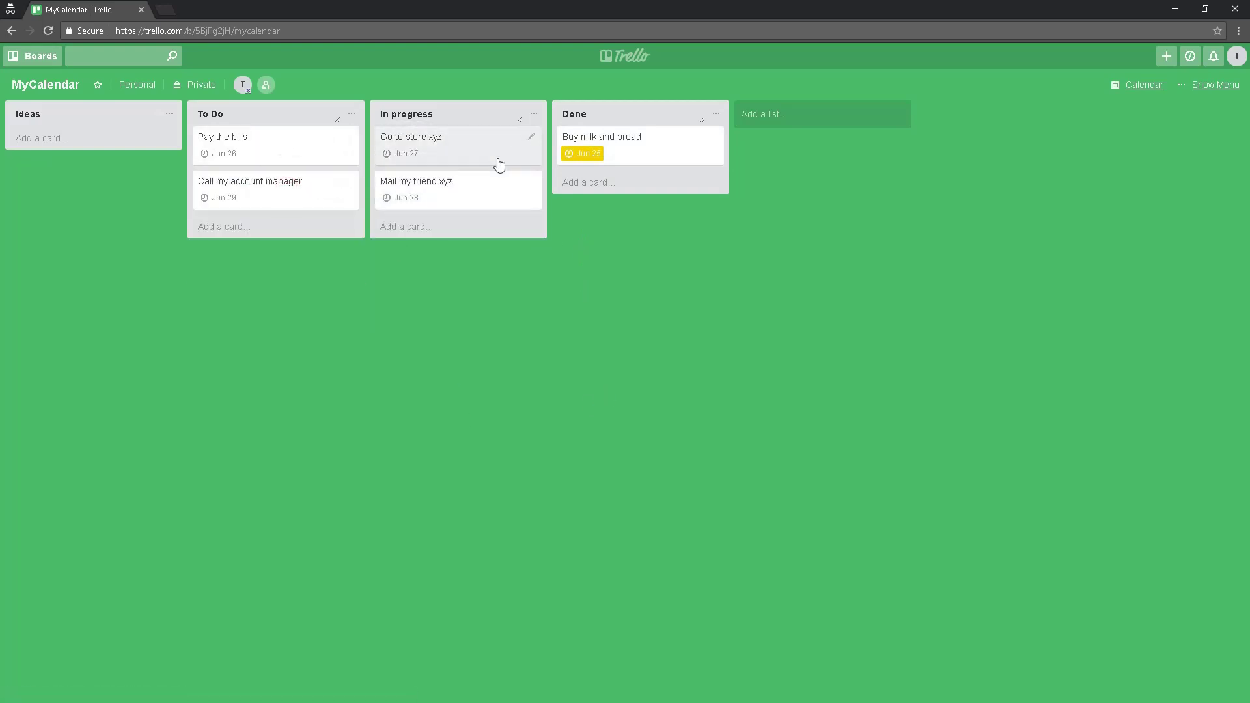
drag(469, 156, 280, 225)
drag(491, 149, 326, 201)
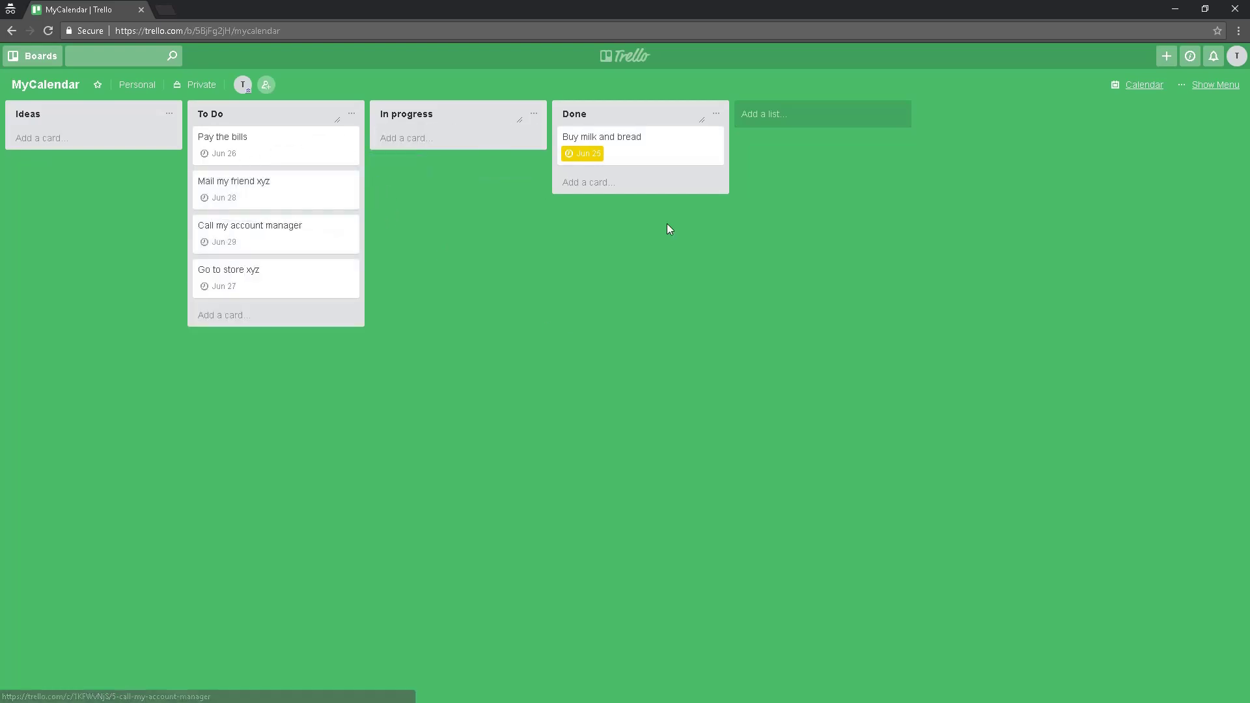
drag(685, 154, 332, 228)
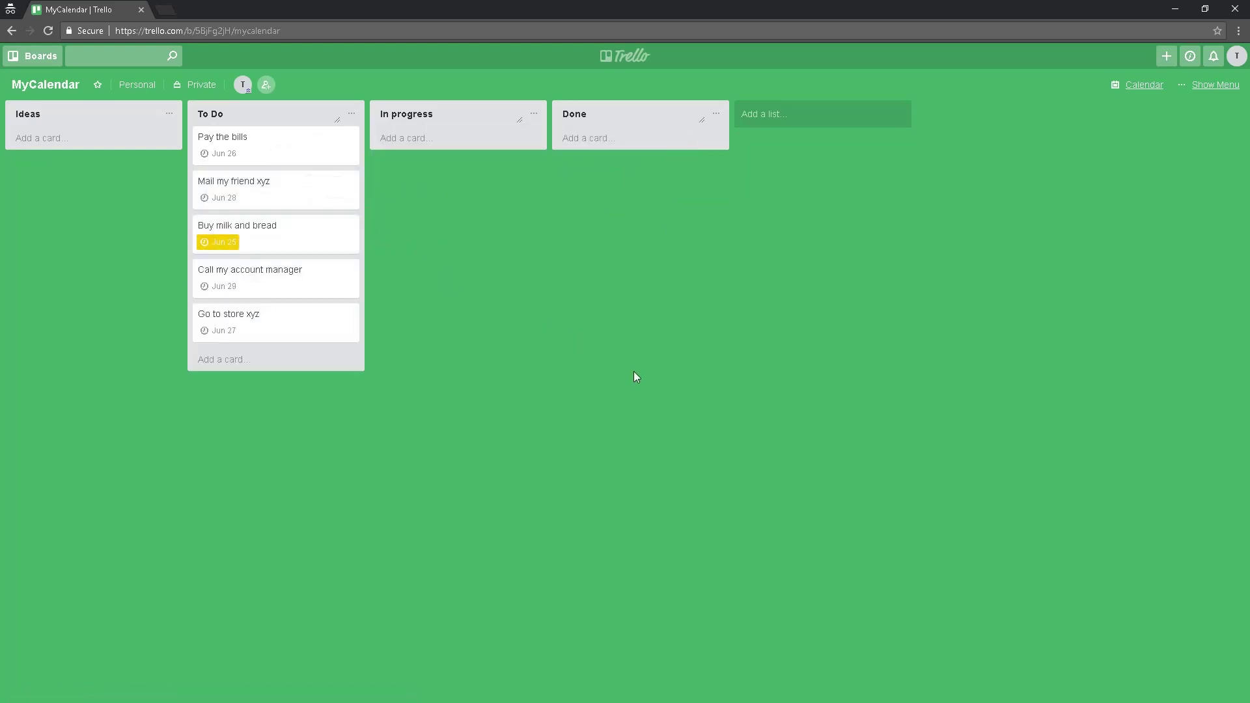
click(1148, 95)
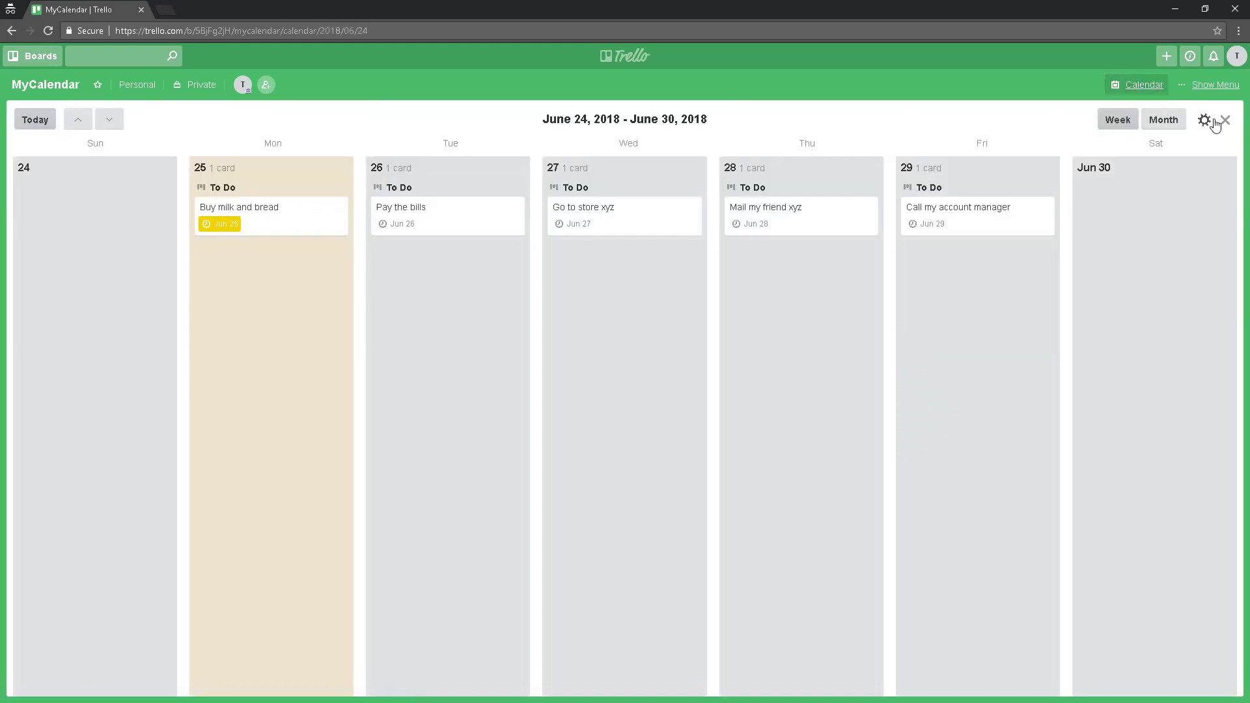
click(1164, 117)
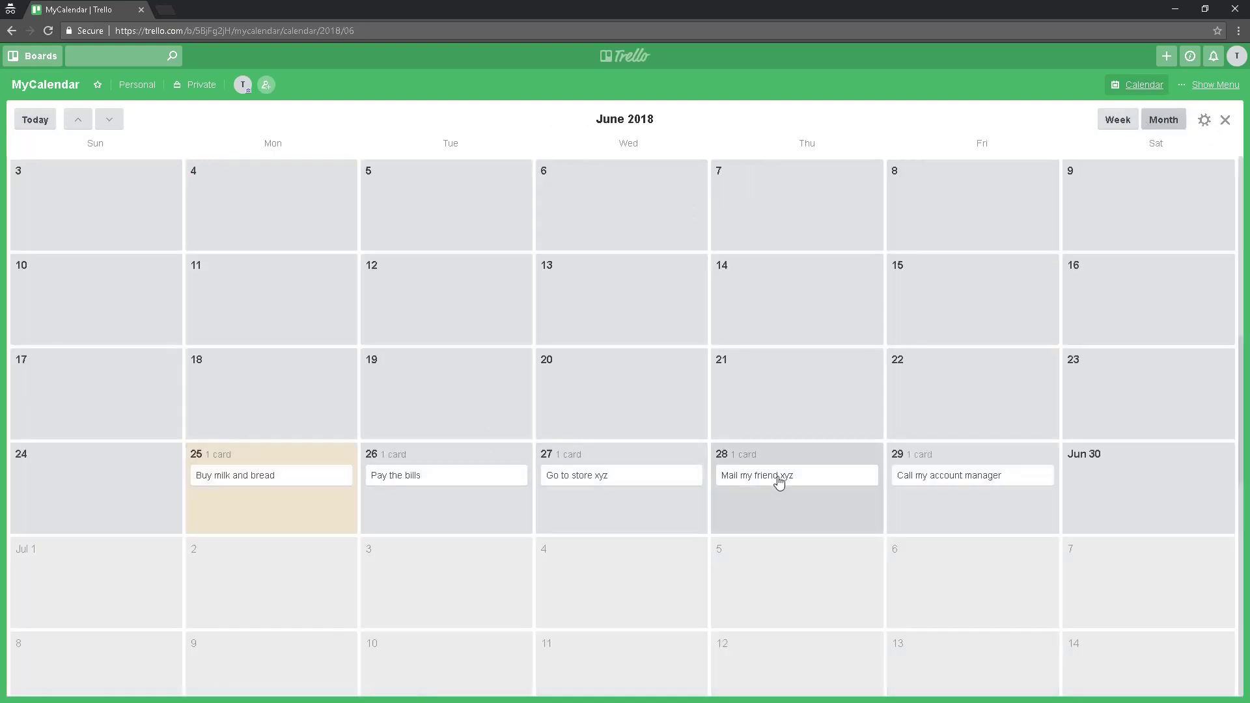
click(1126, 132)
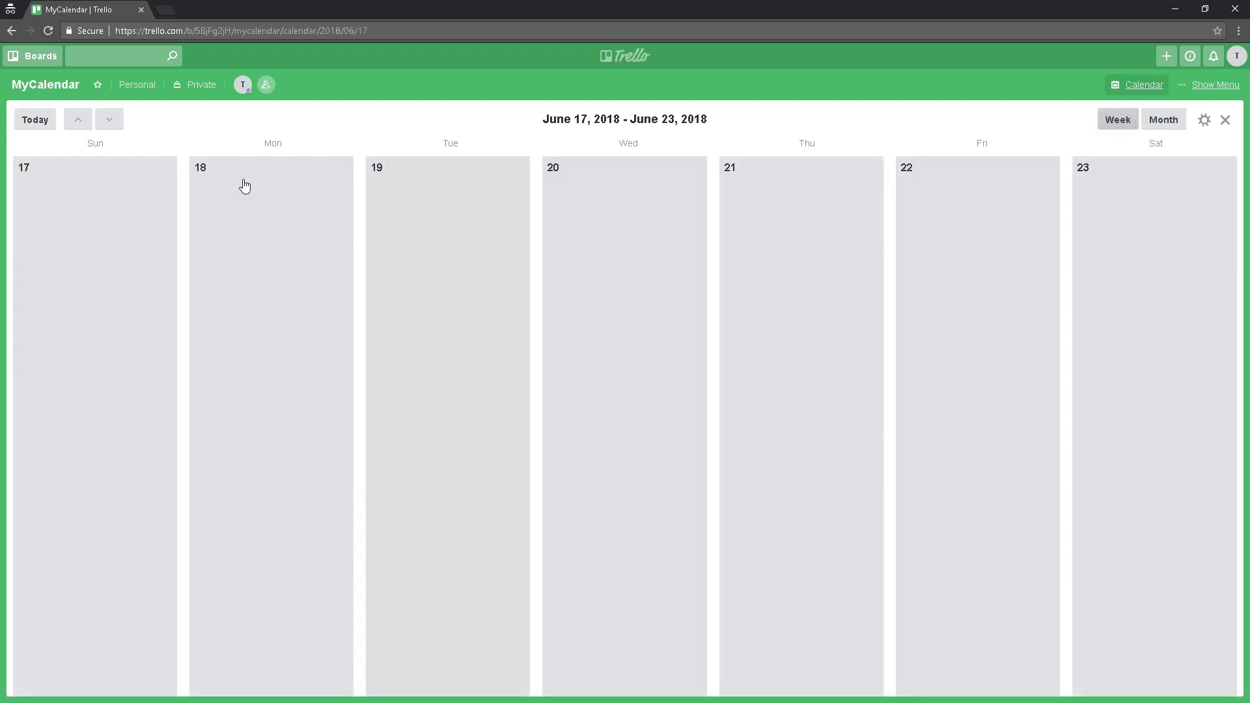
click(15, 123)
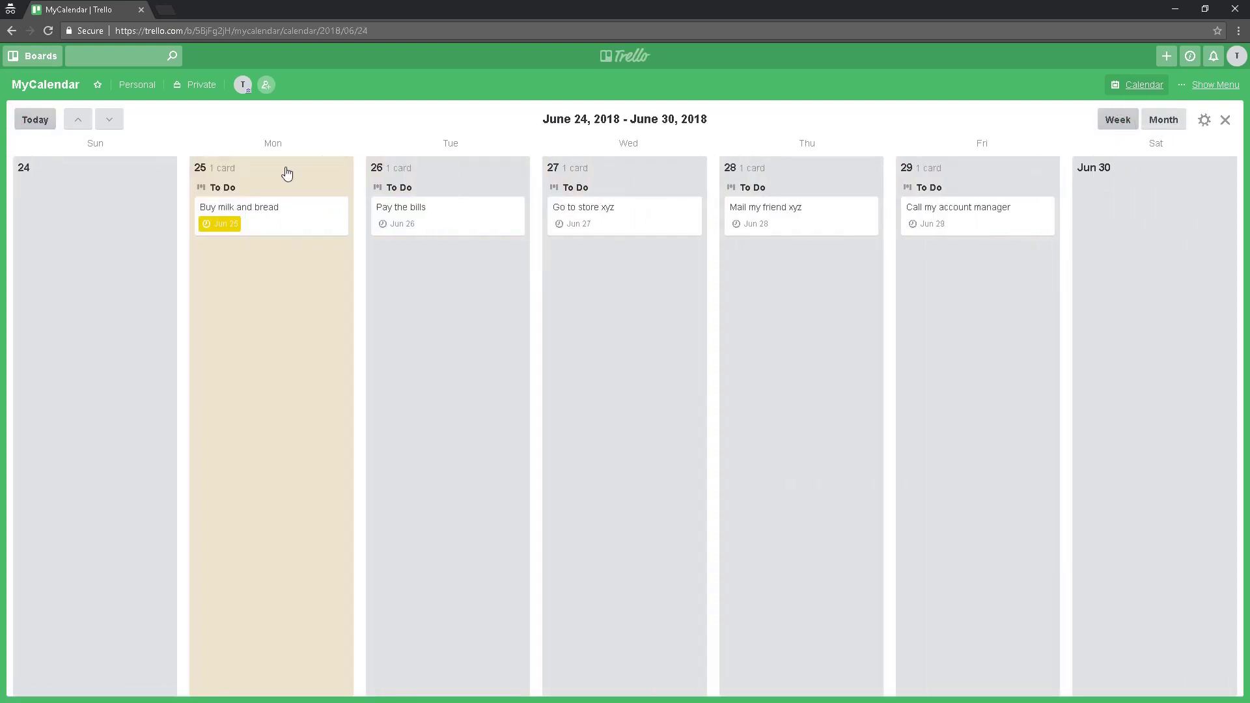
click(1222, 122)
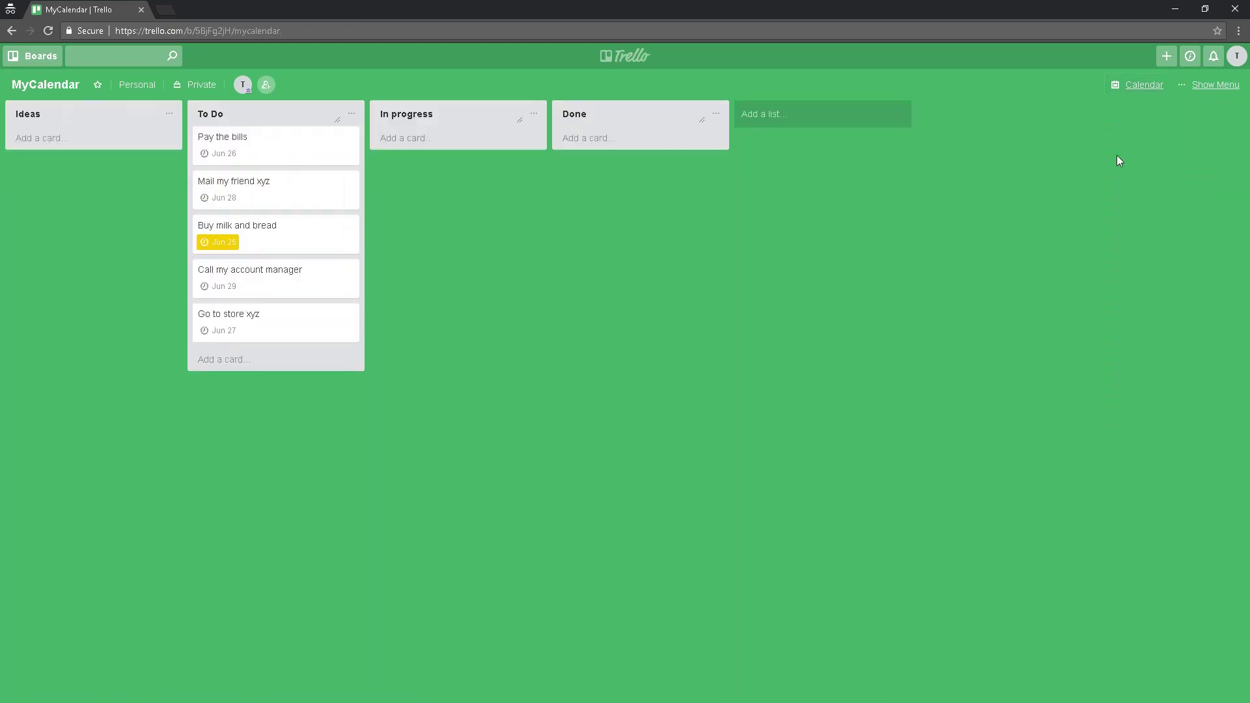